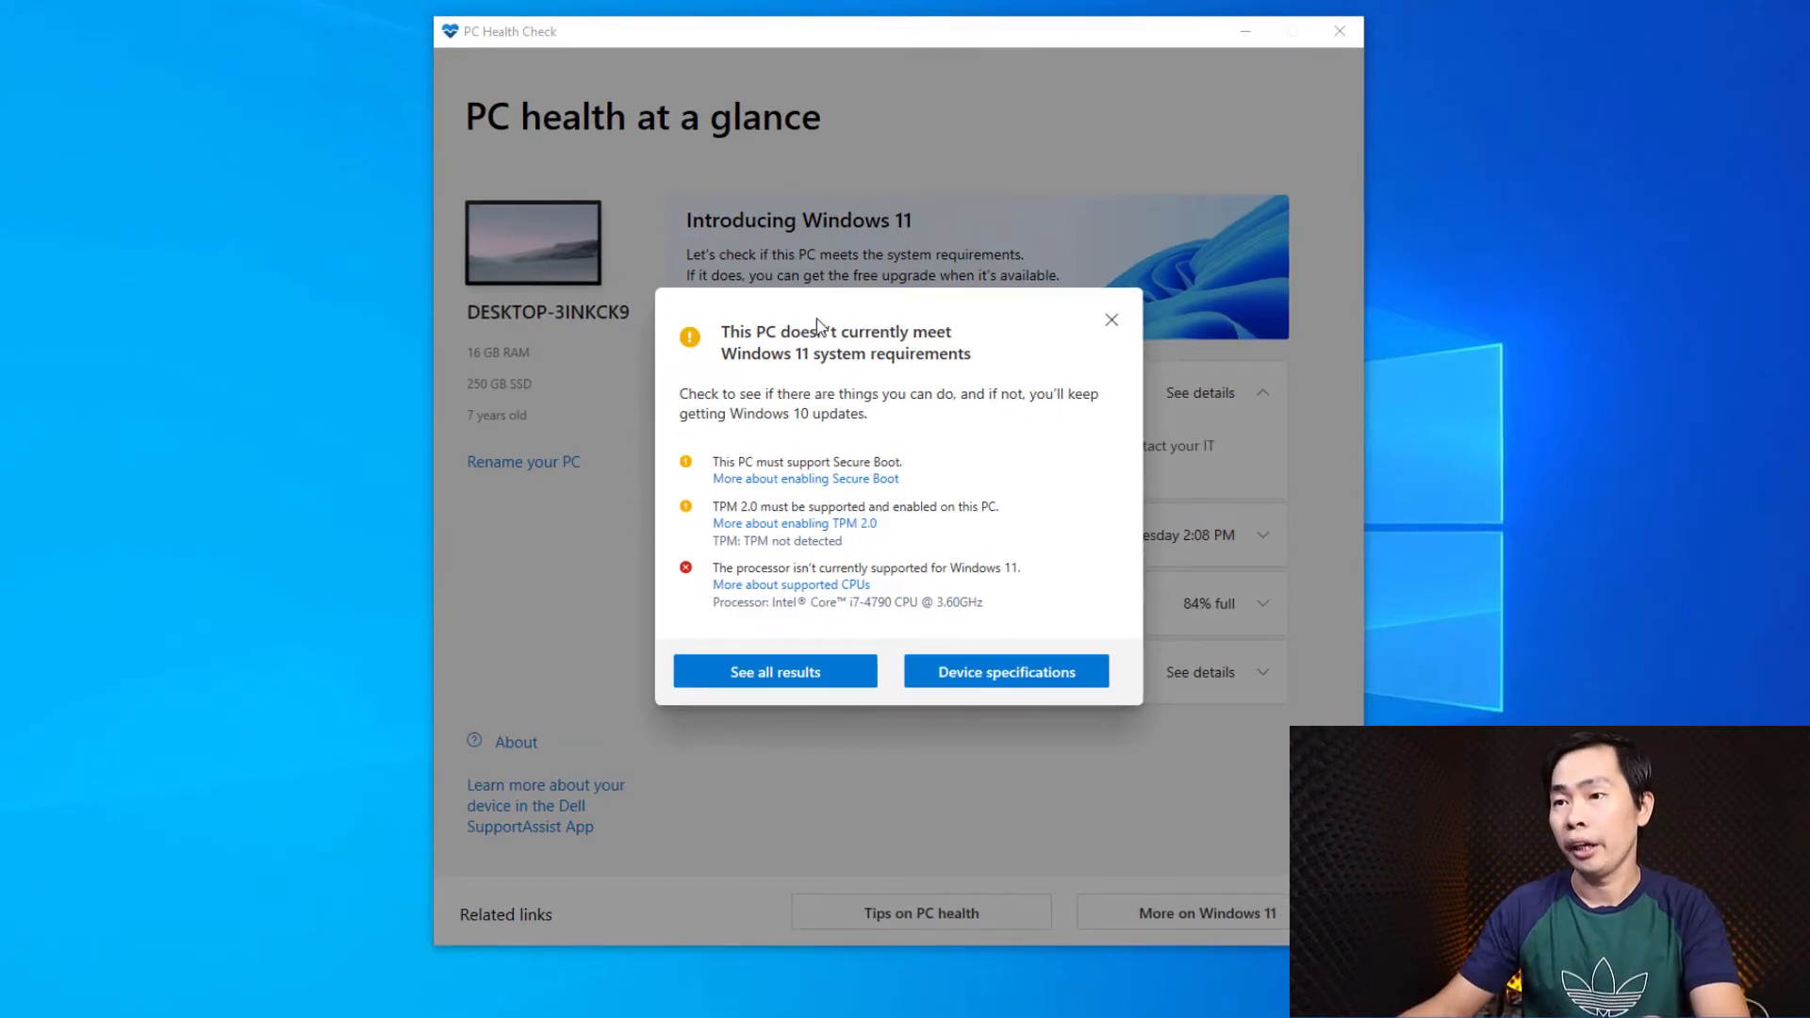
Step: Review the unmet Windows 11 requirements in the PC Health Check results, including TPM 2.0 and processor support, and dismiss them
drag(747, 331, 931, 352)
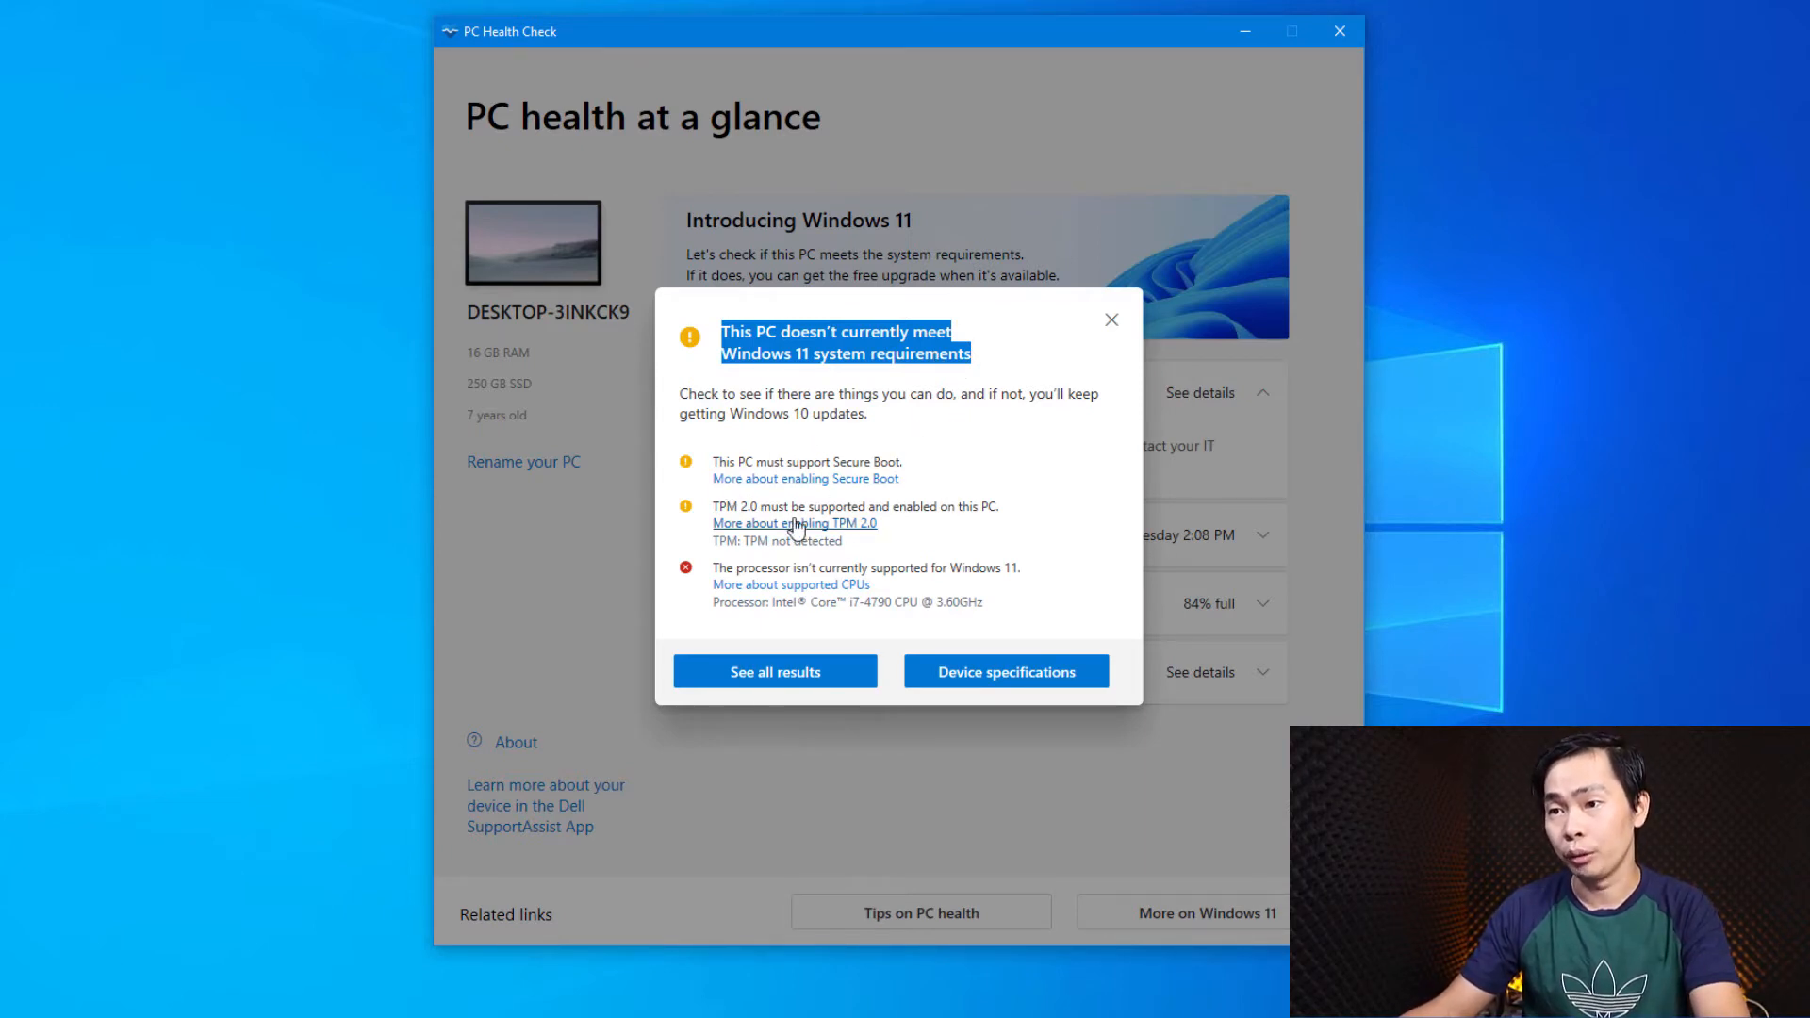
drag(718, 506, 993, 503)
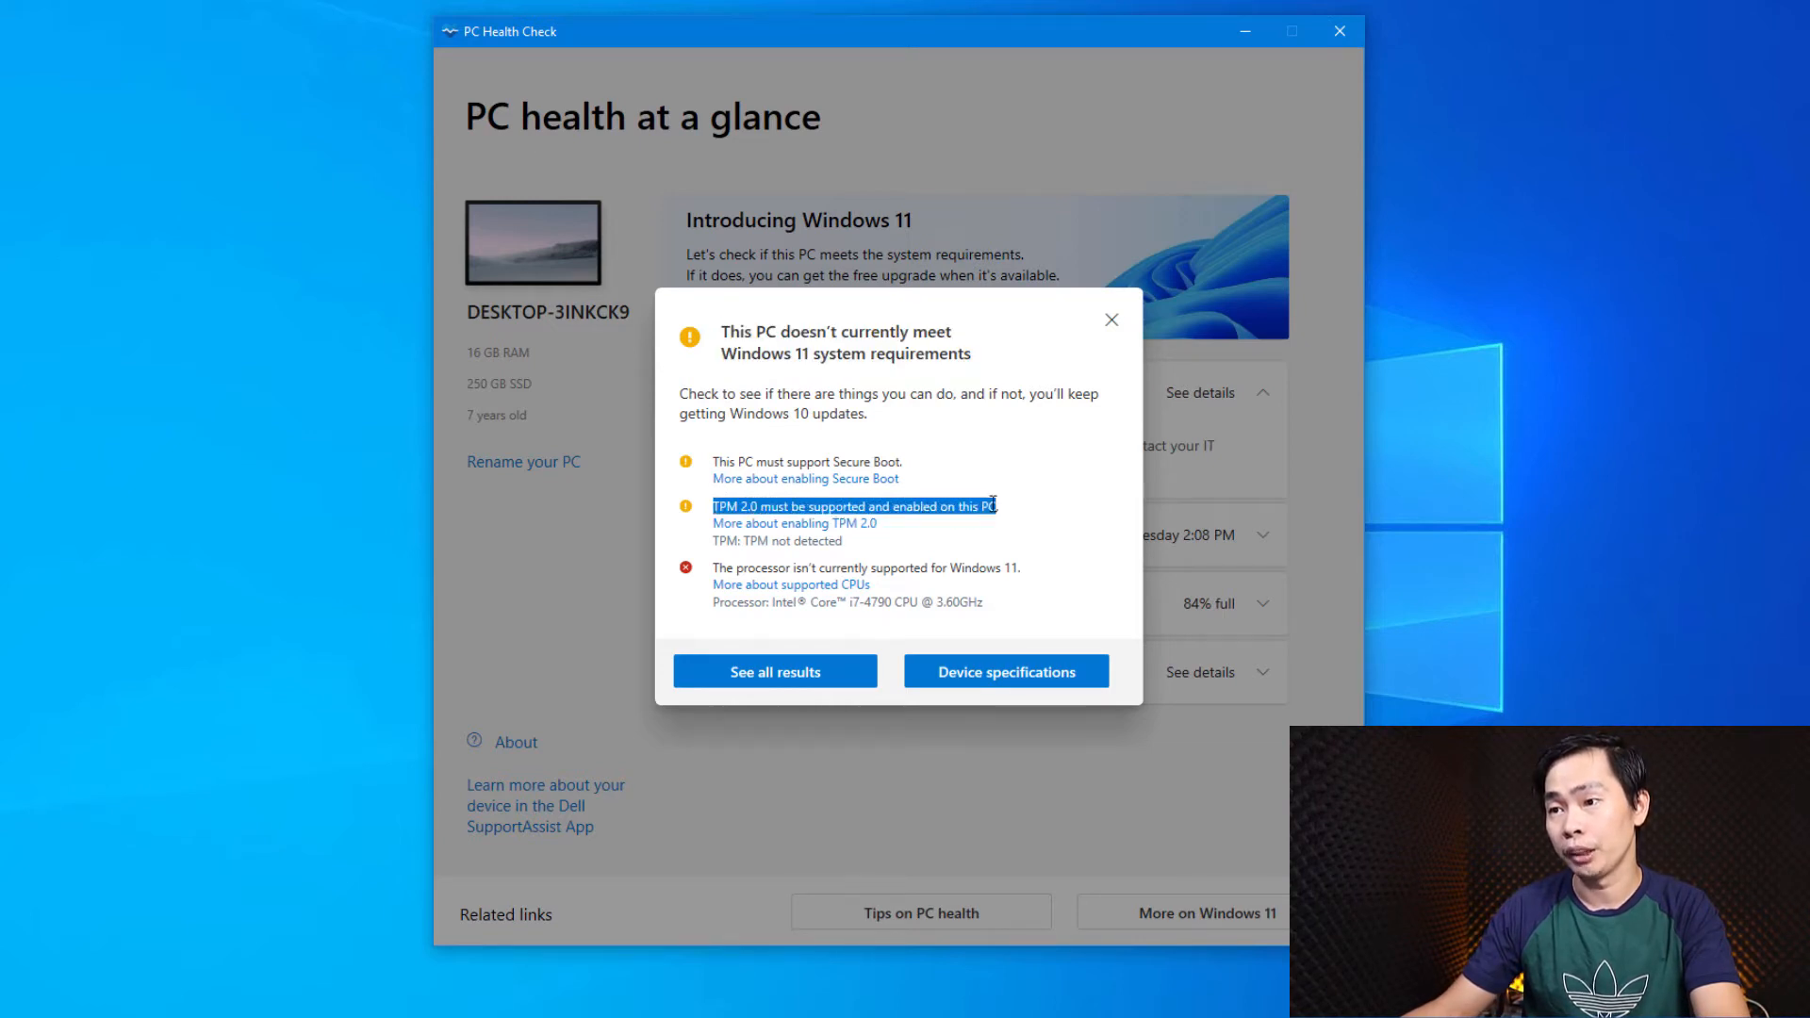
drag(897, 568, 1017, 569)
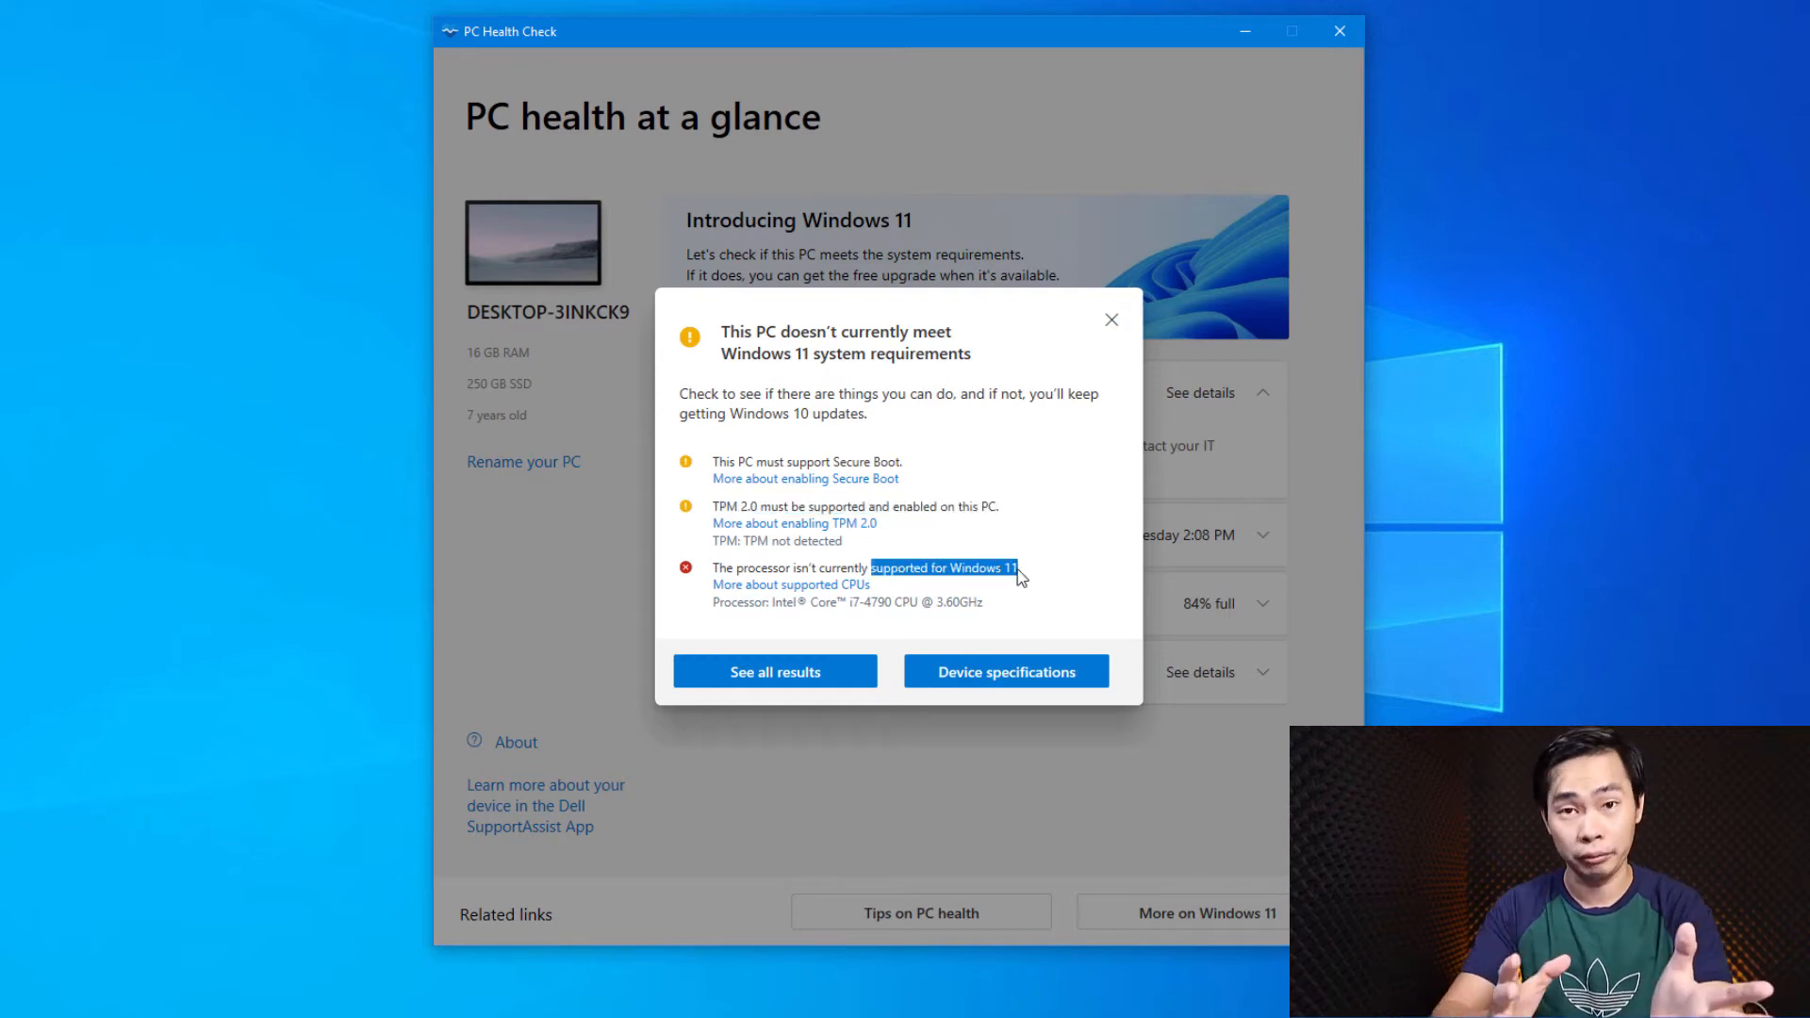
click(1112, 320)
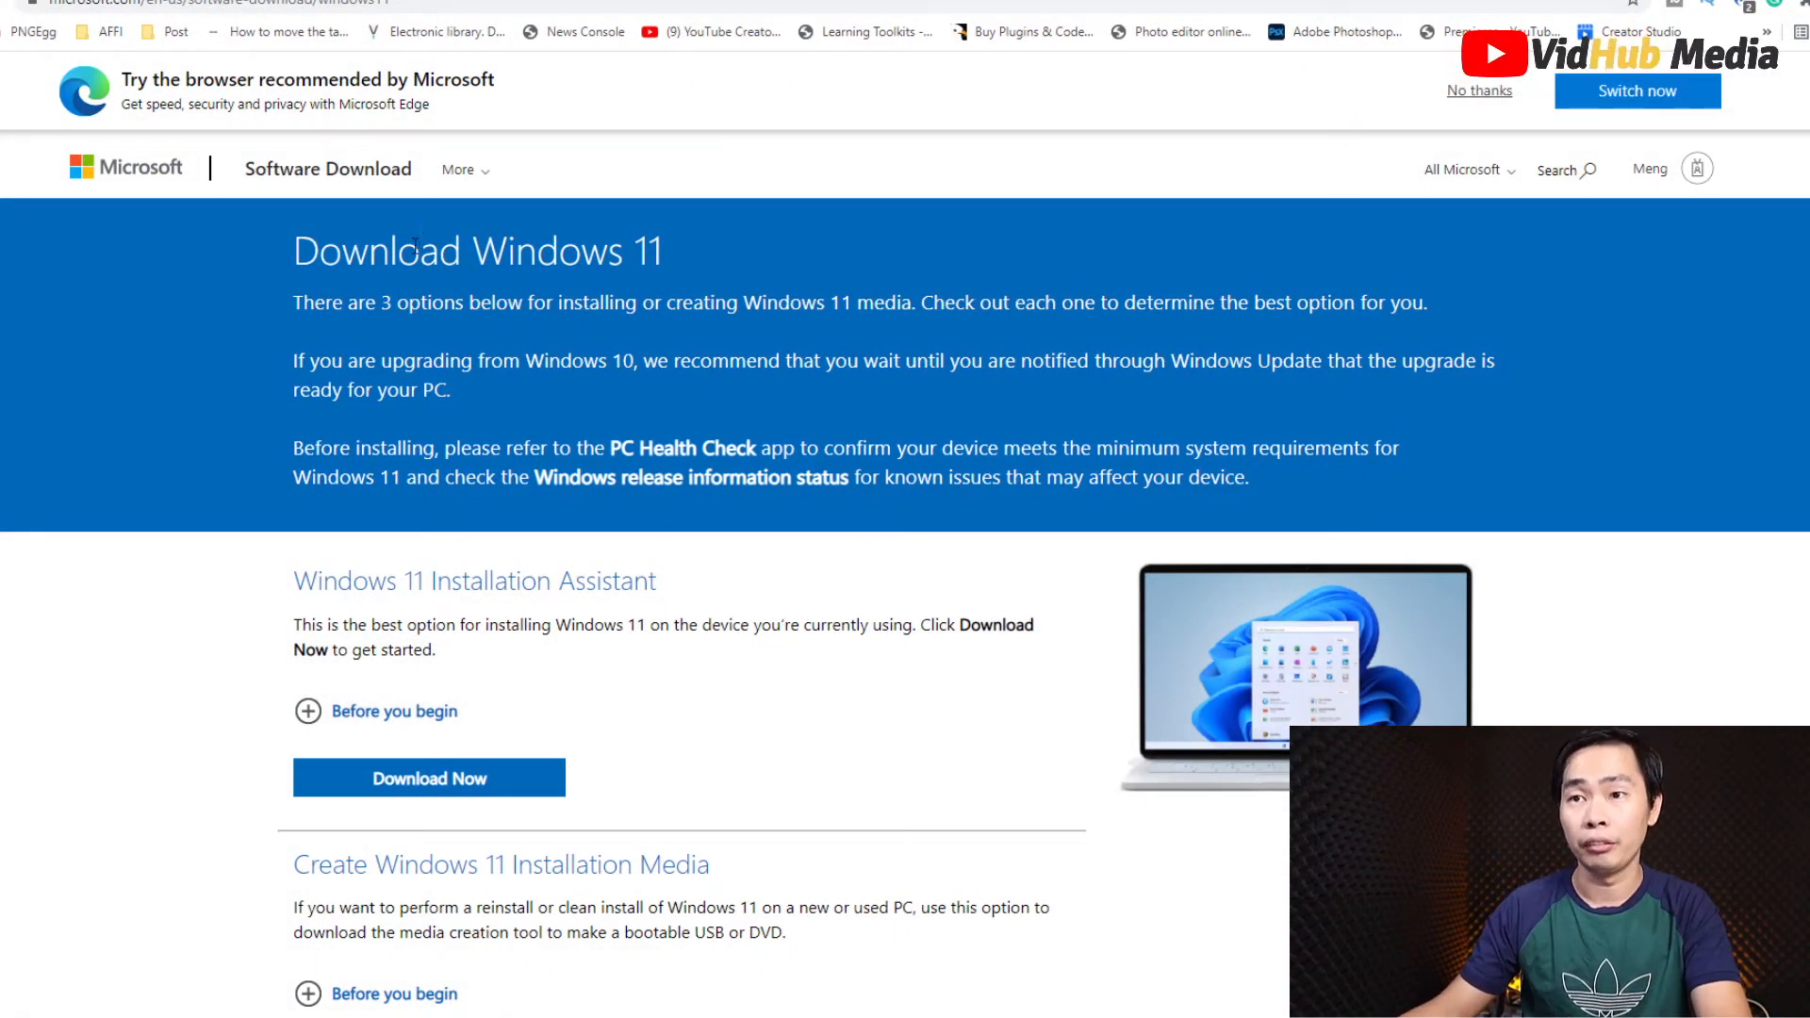
Step: On Microsoft's Windows 11 download page in the browser, choose Windows 11 as the disk image (ISO) and request its download
scroll(952, 495, down, 6)
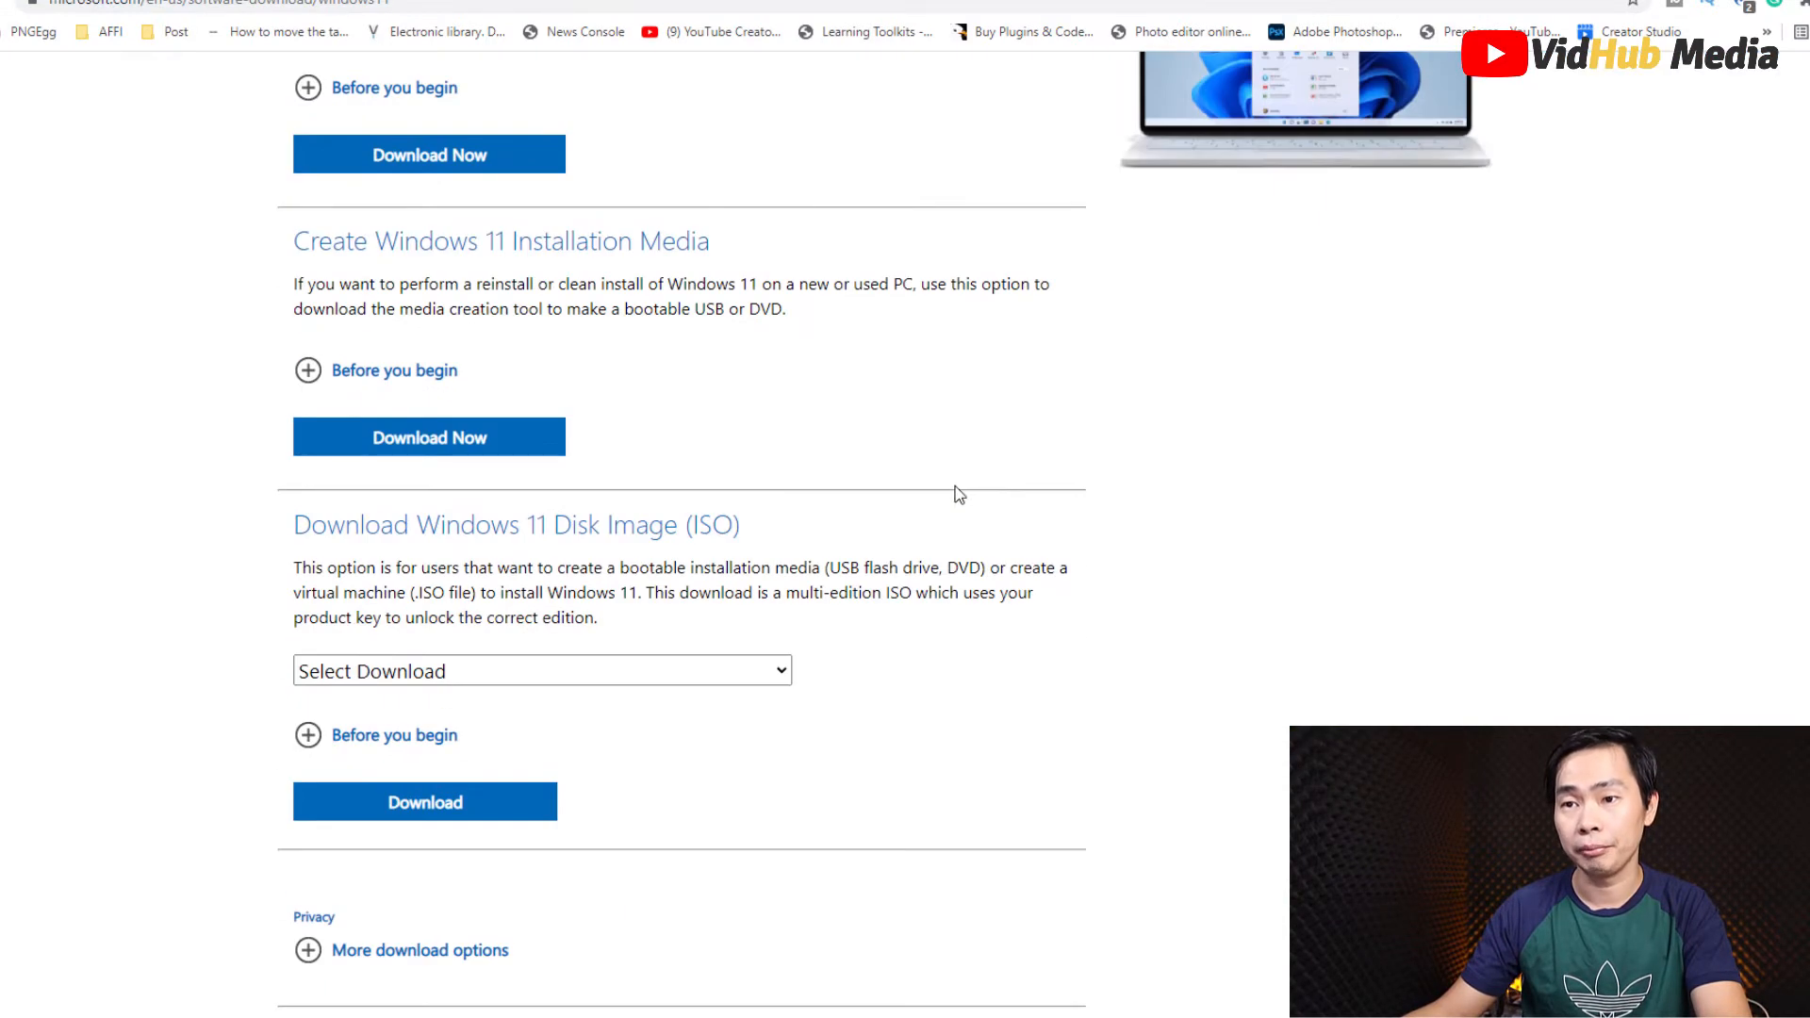
scroll(702, 513, up, 3)
scroll(894, 625, down, 5)
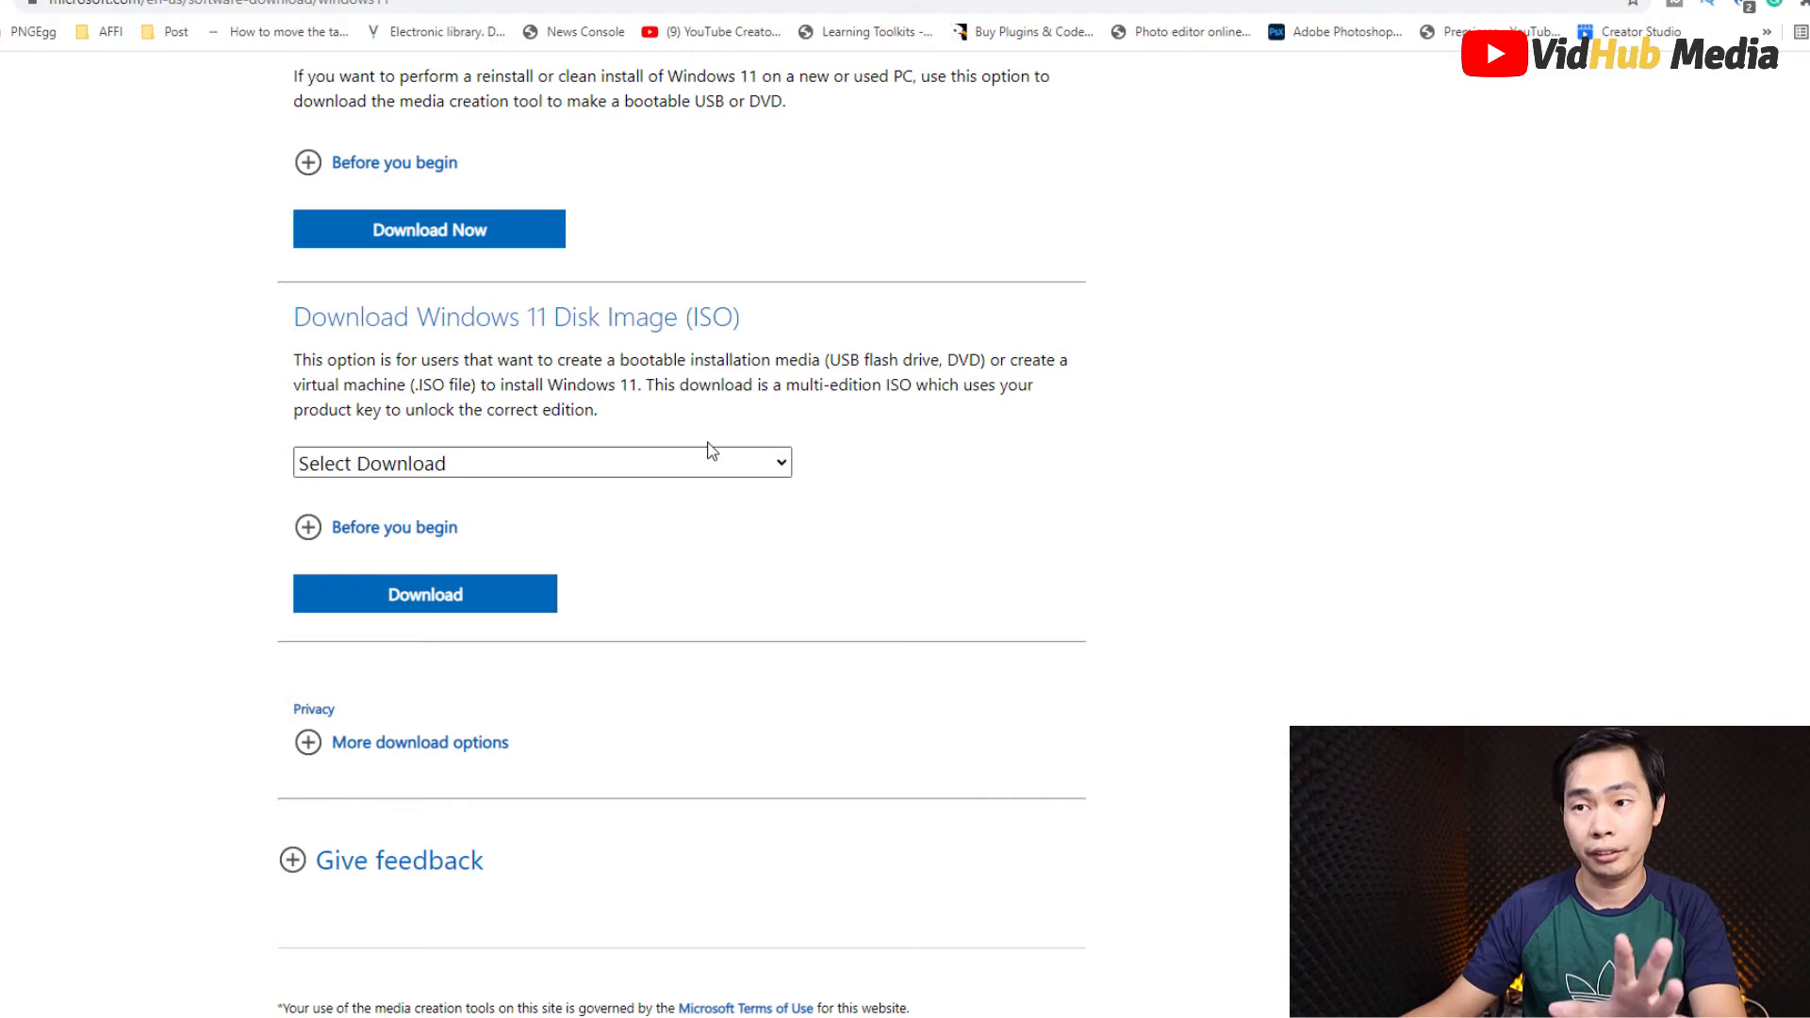
drag(551, 321, 771, 323)
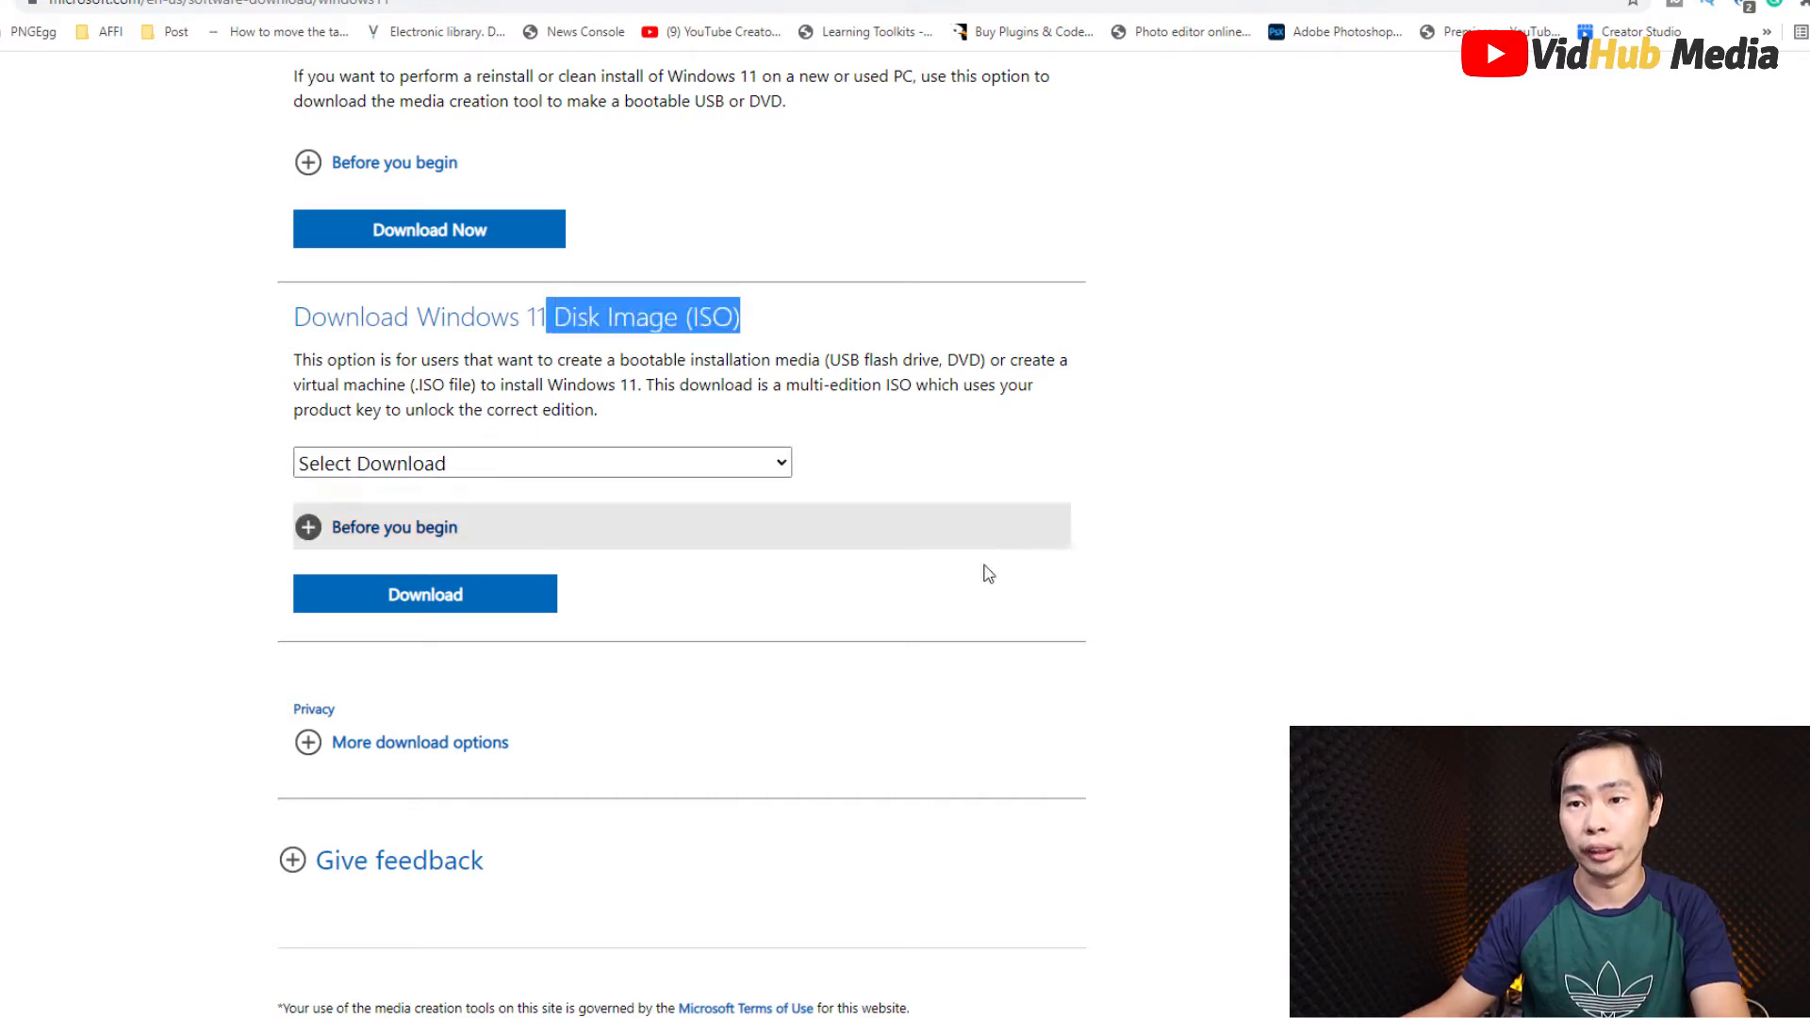
click(684, 470)
click(632, 519)
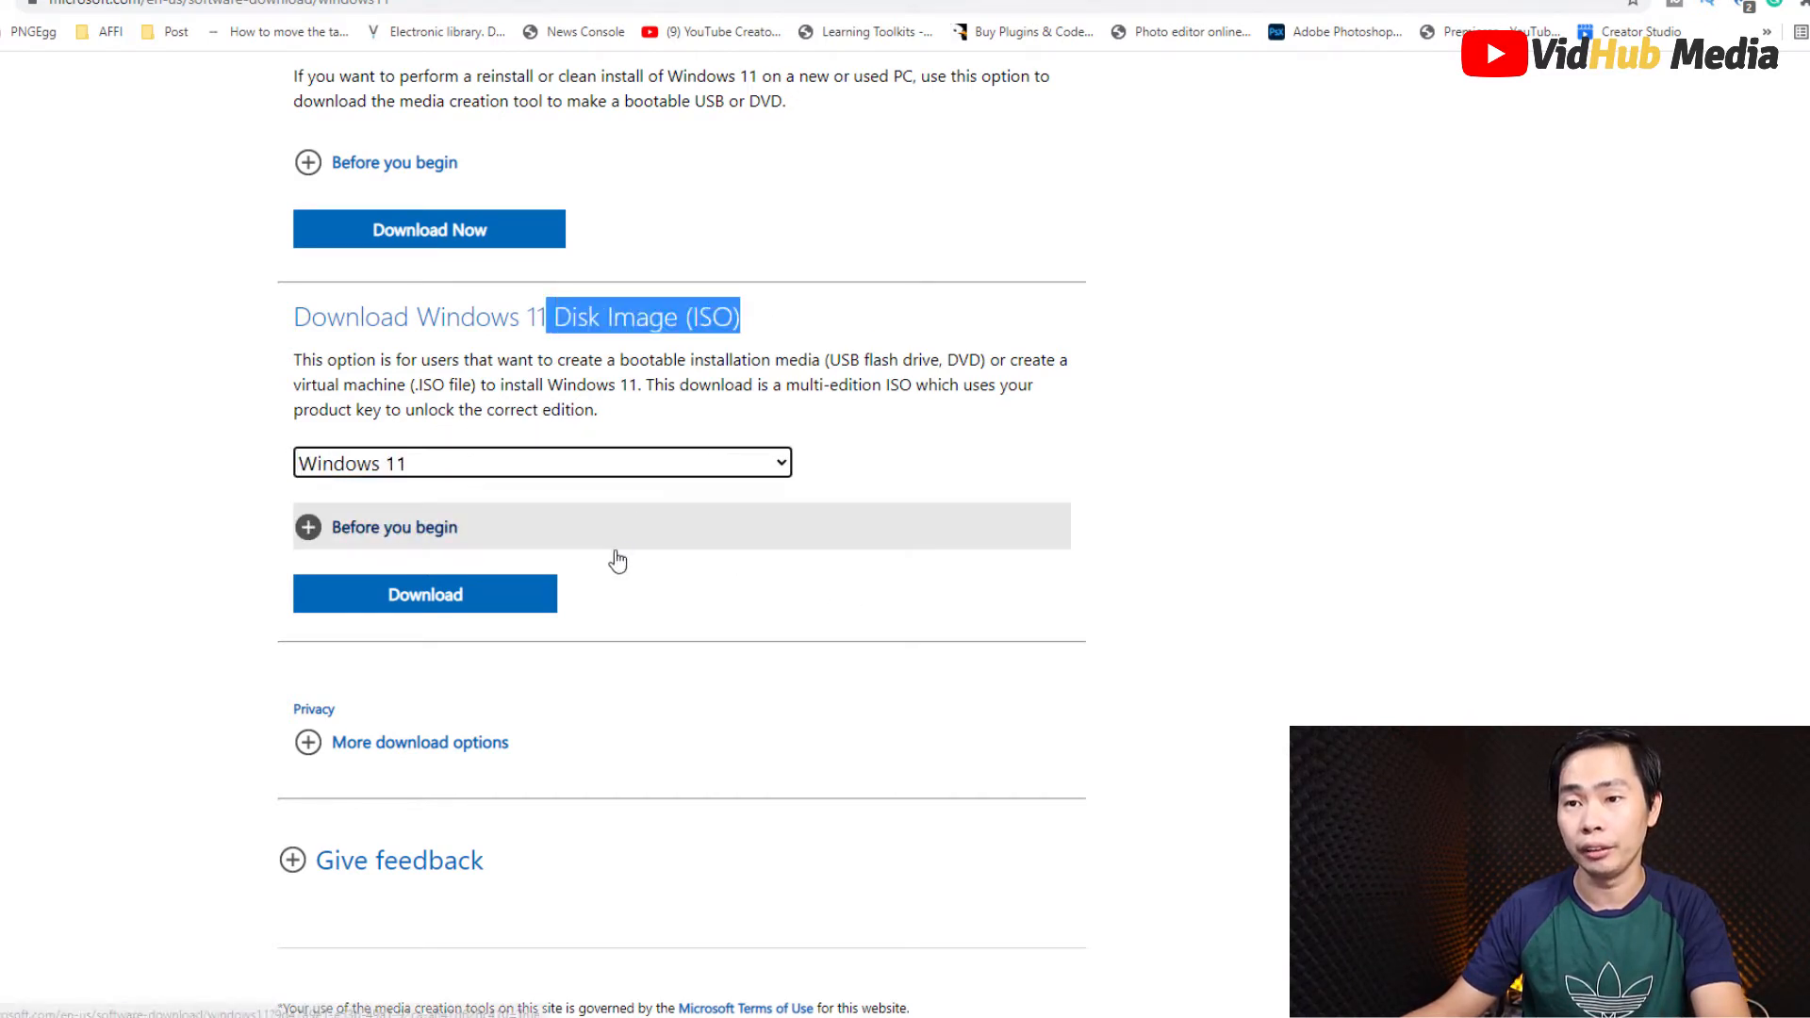
click(461, 613)
Step: Set the product language for the Windows 11 ISO to English International
scroll(937, 622, down, 4)
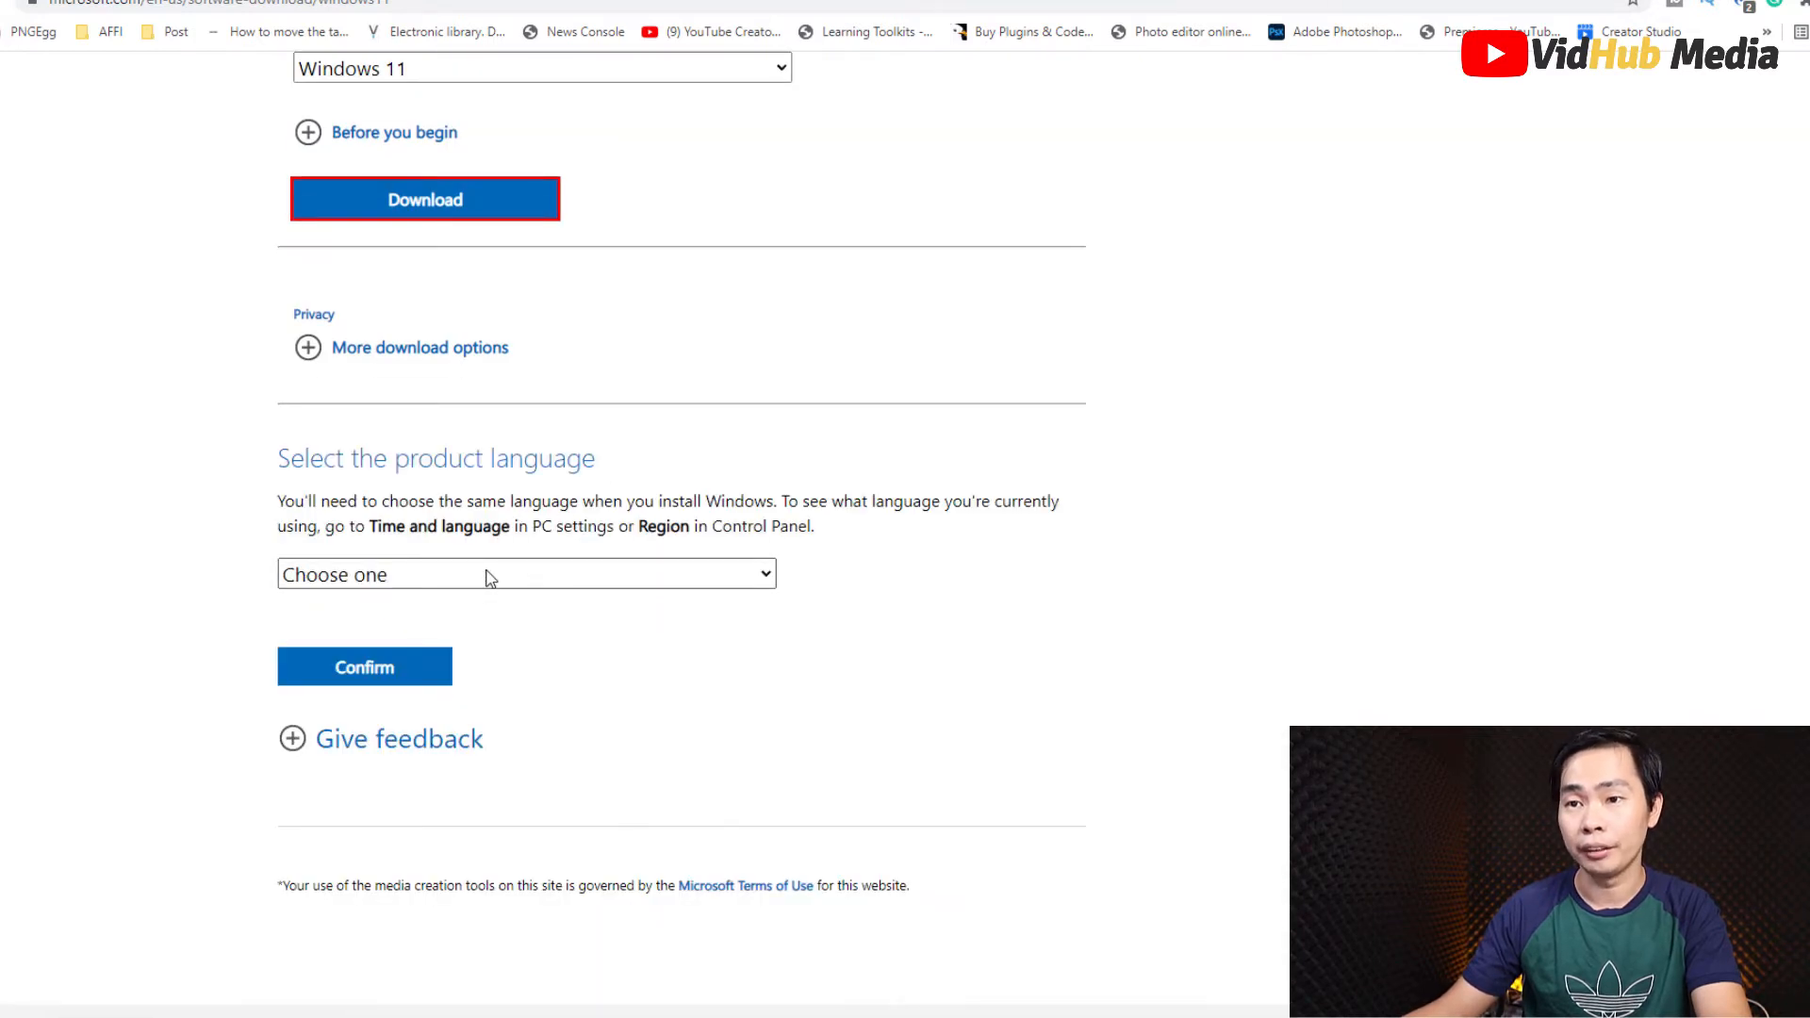
click(488, 577)
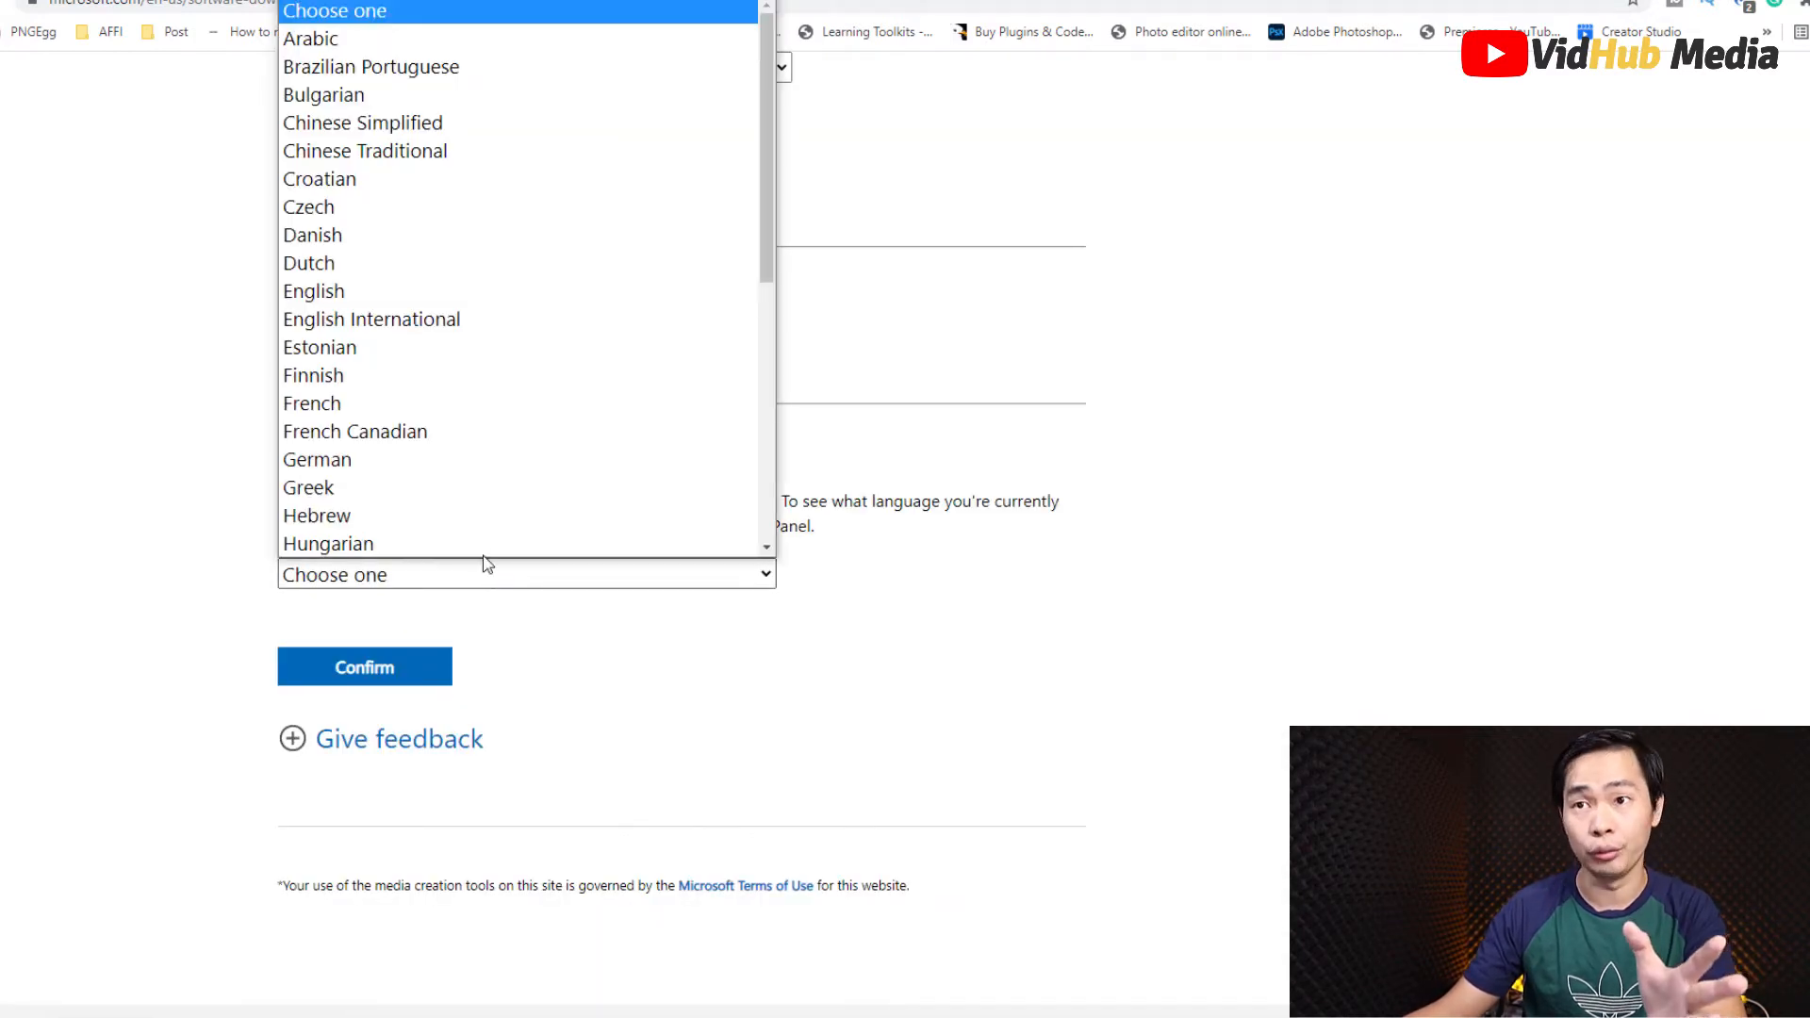
scroll(497, 307, down, 5)
scroll(481, 318, up, 5)
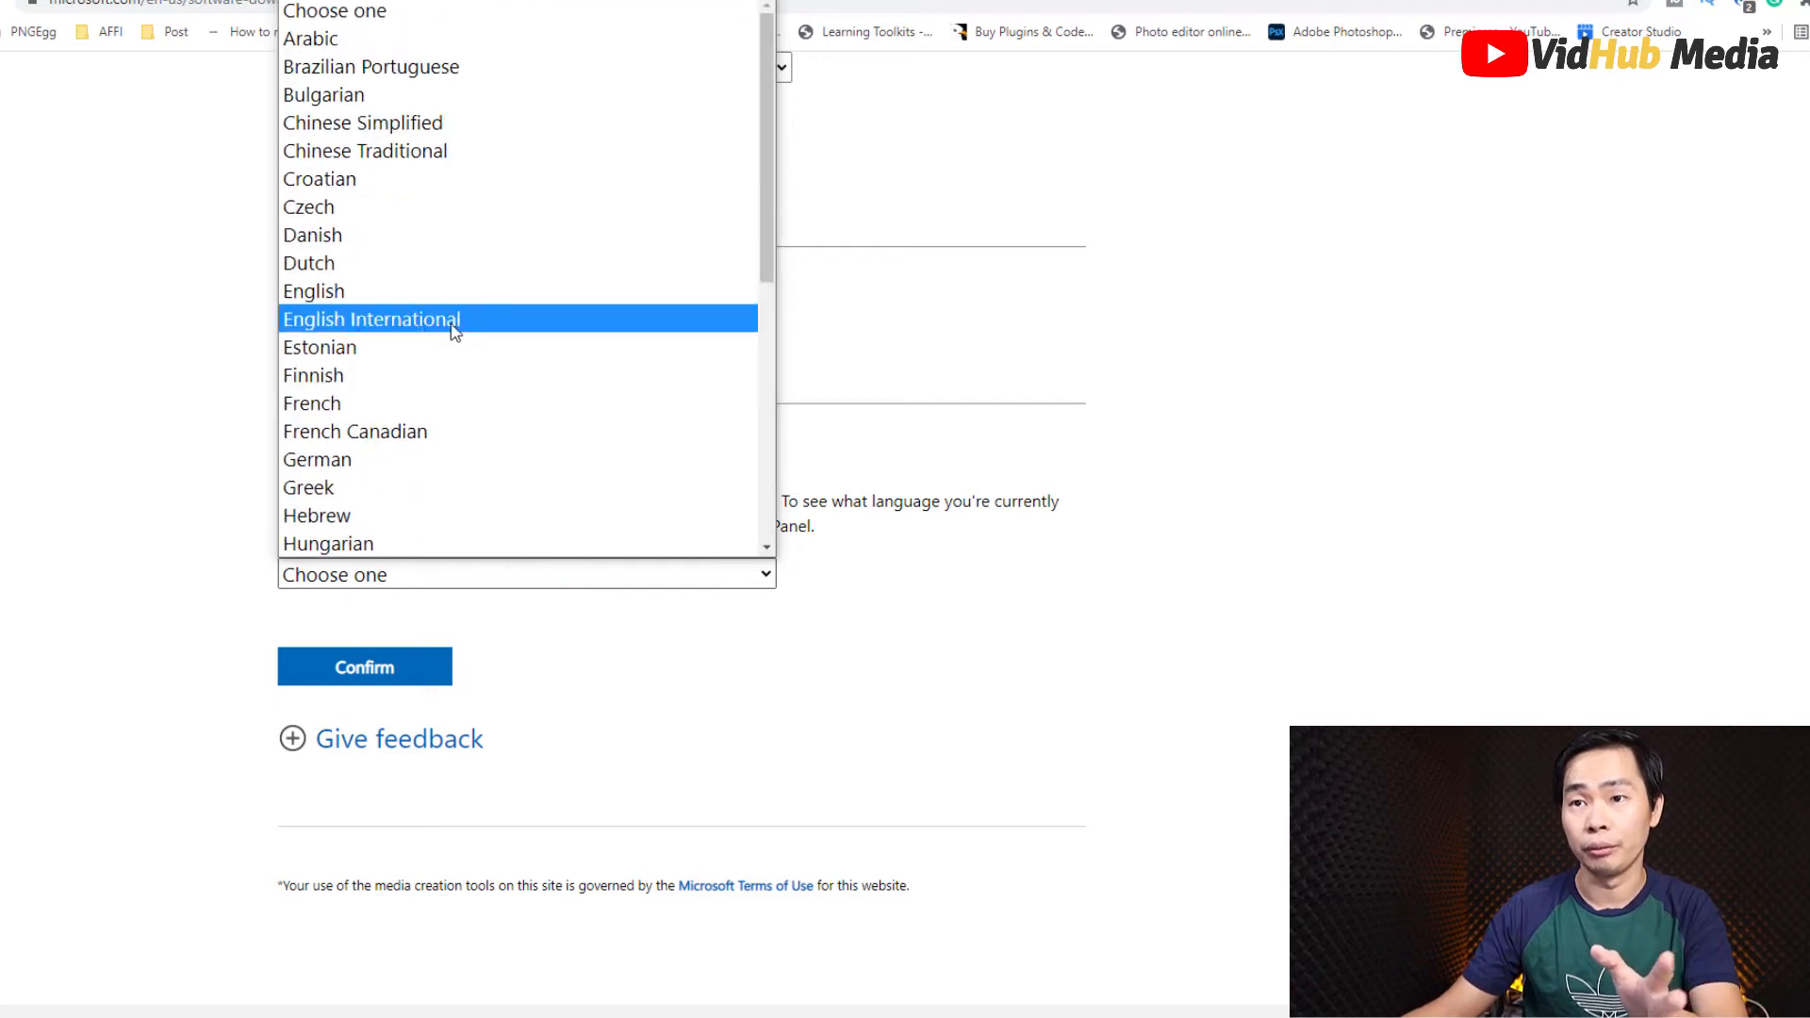
click(420, 323)
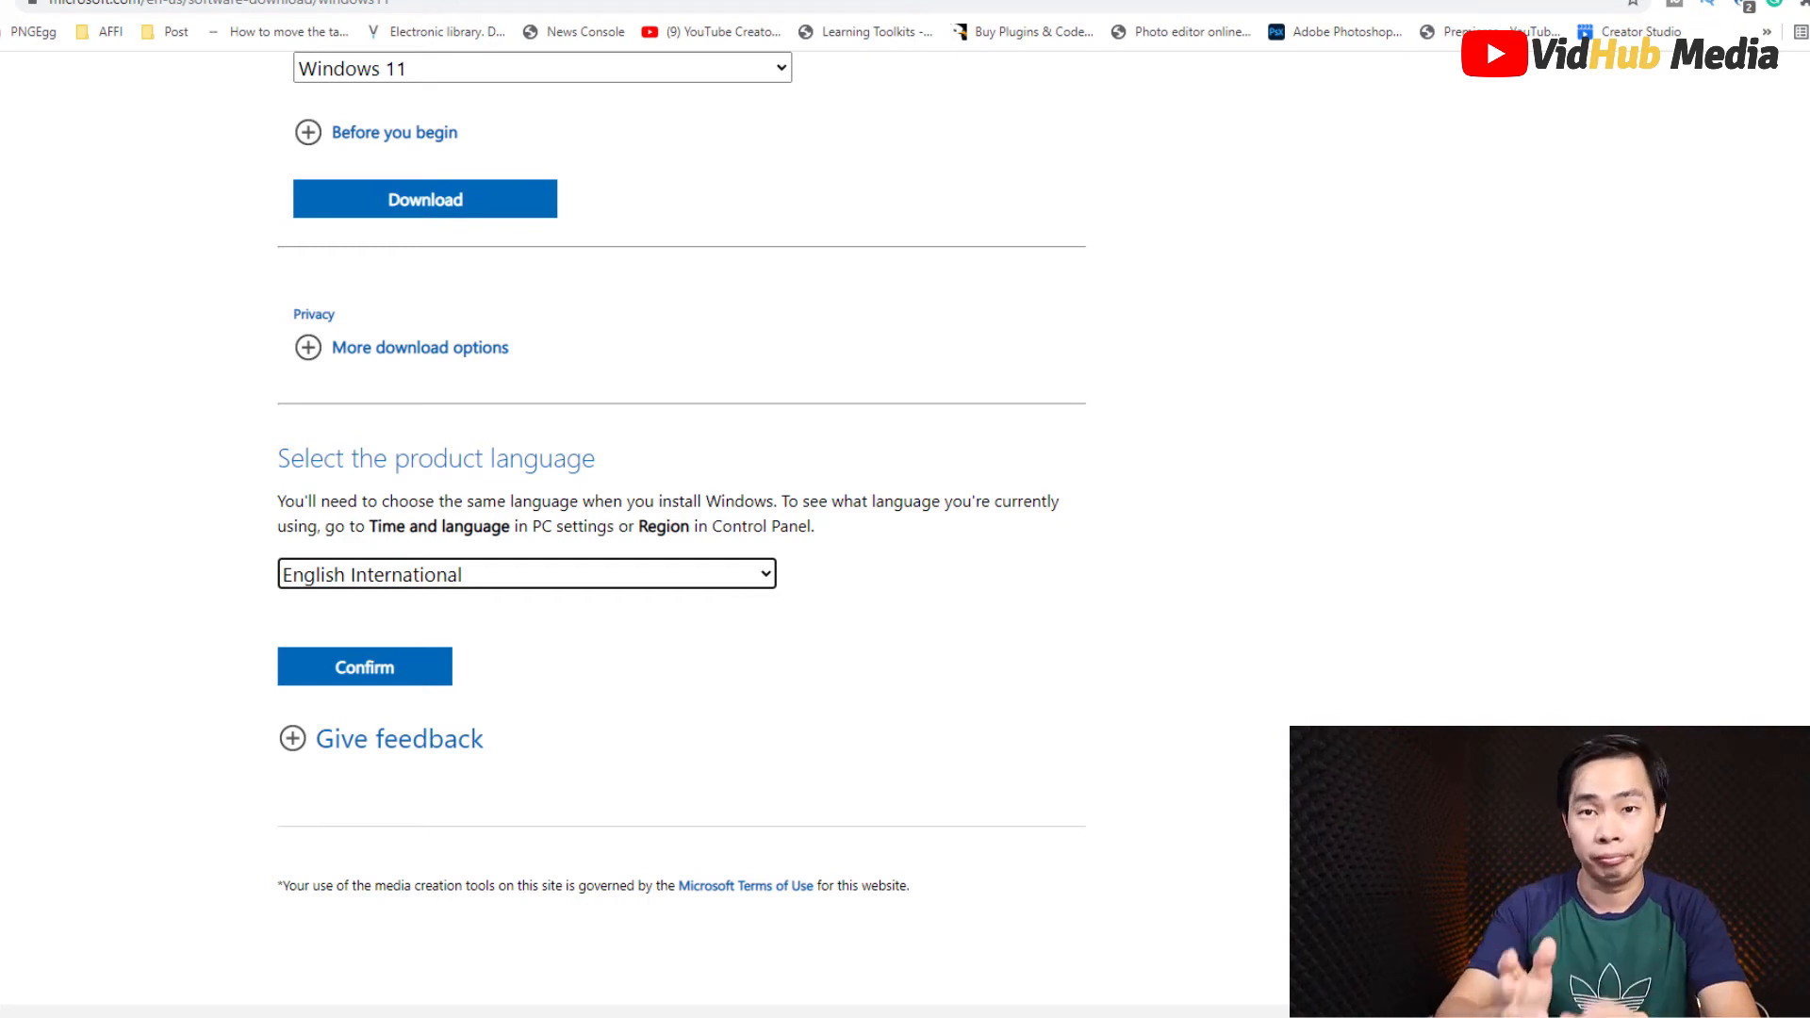
Step: Go to the Rufus downloads page and download rufus-3.16.exe
click(412, 23)
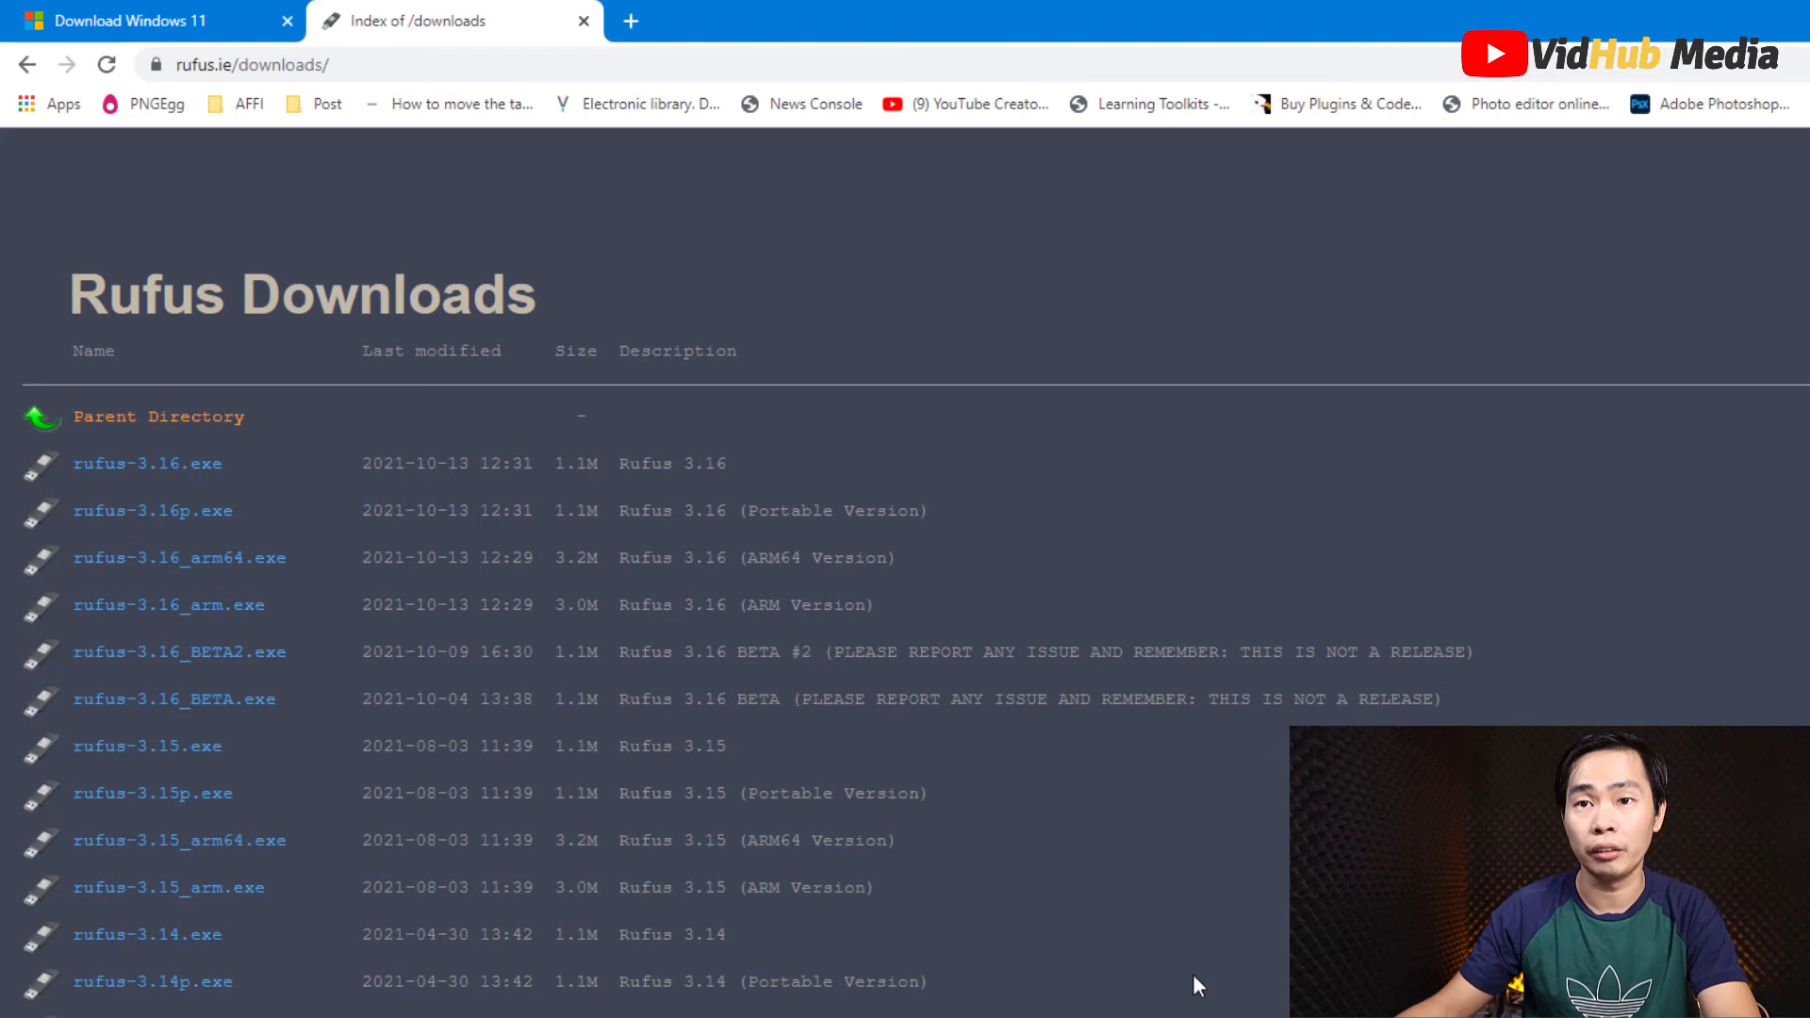
drag(112, 309, 236, 307)
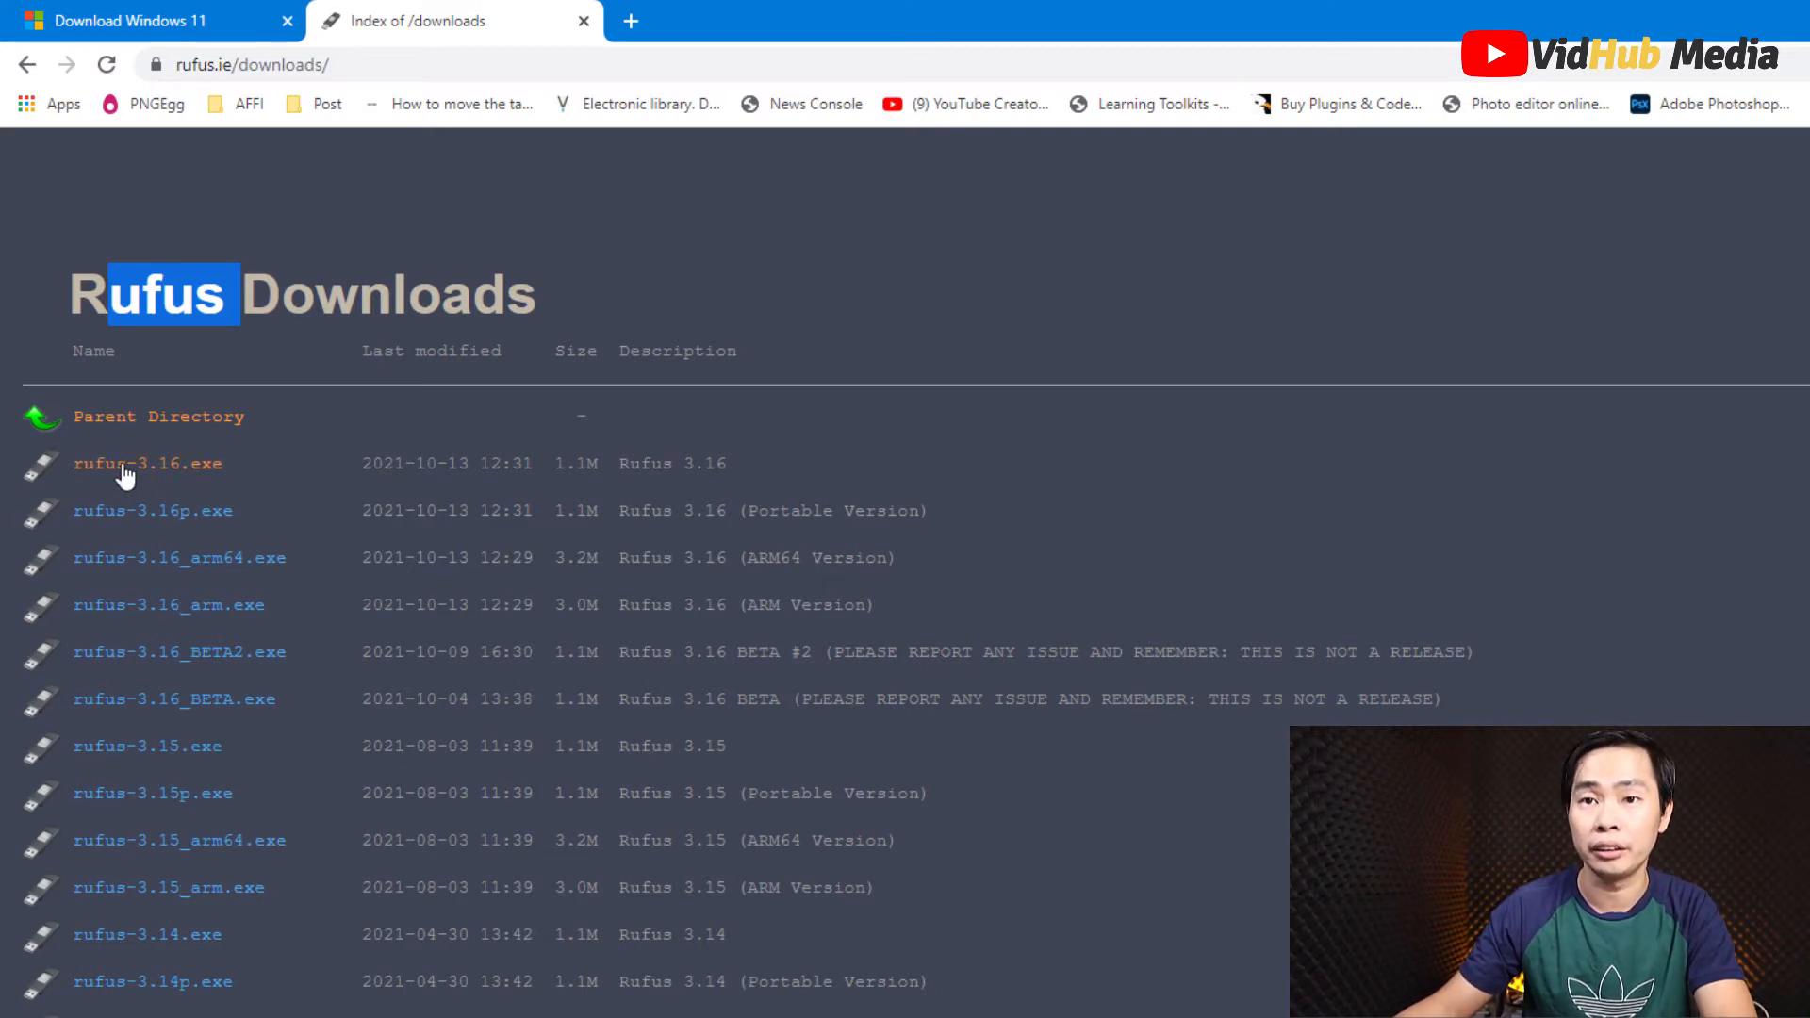
click(162, 482)
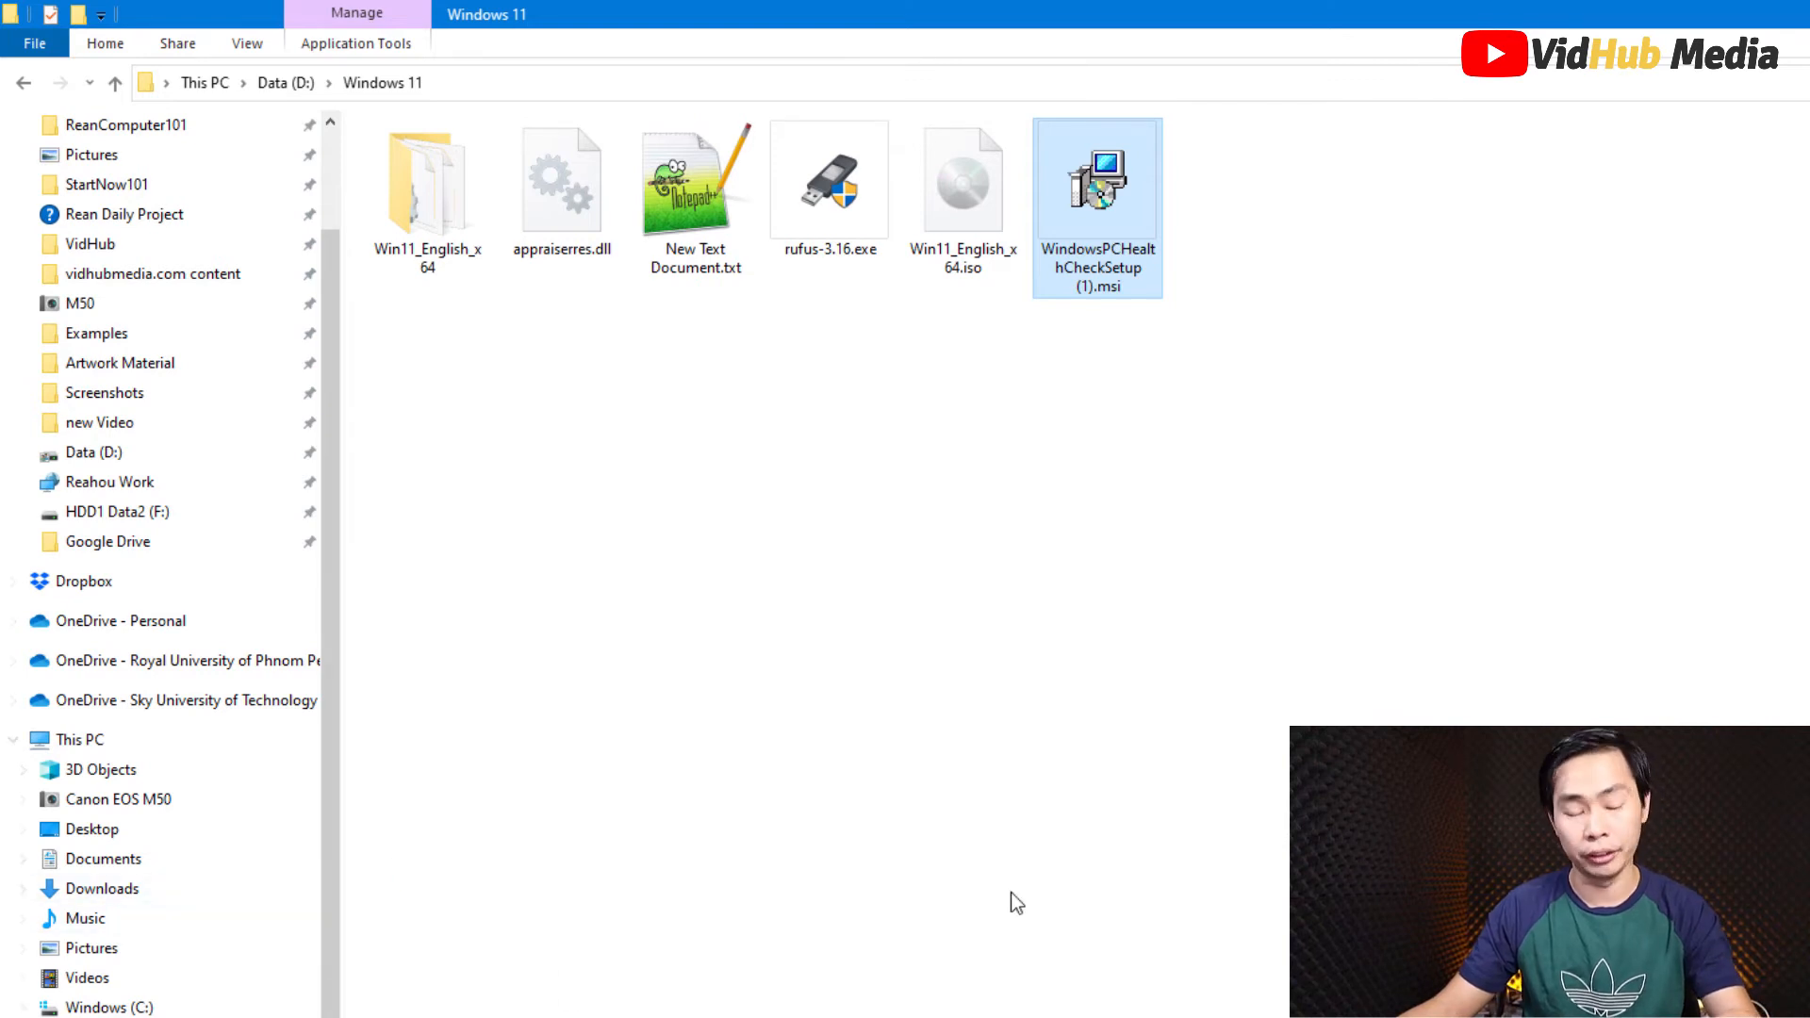
Step: Open a new File Explorer window at This PC and select USB Drive (H:)
key(super+e)
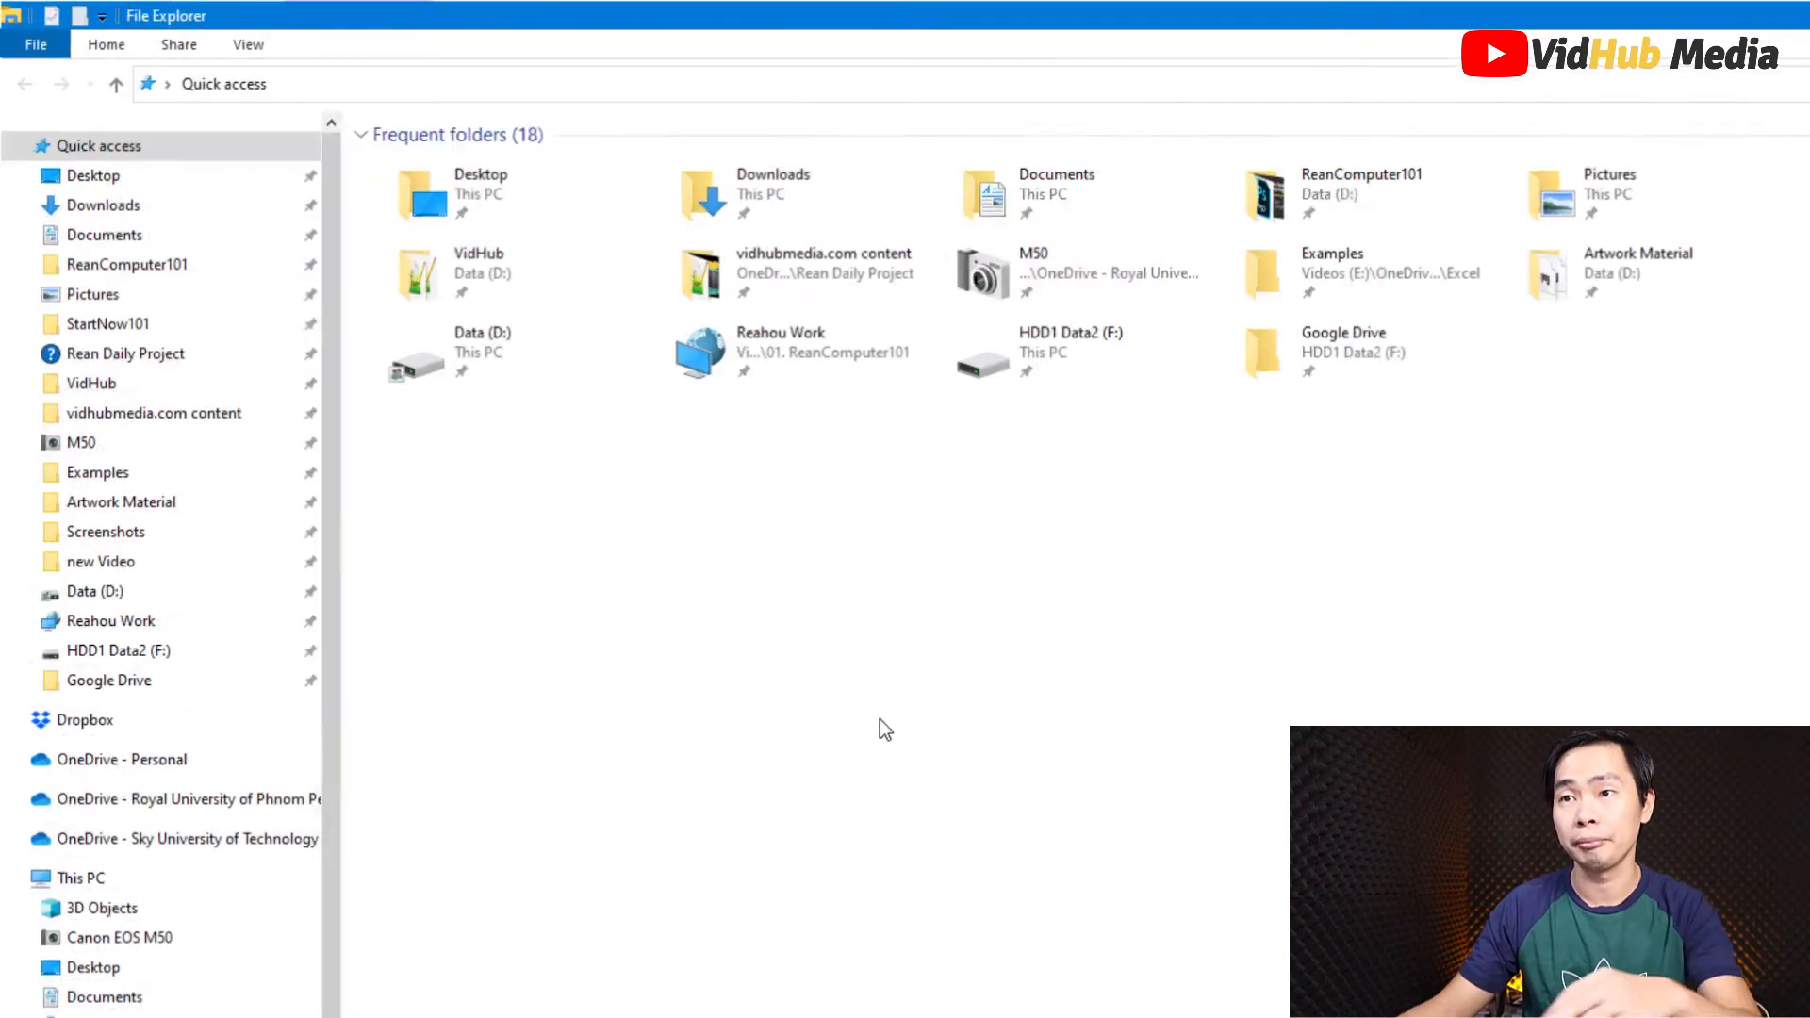
click(80, 877)
click(523, 450)
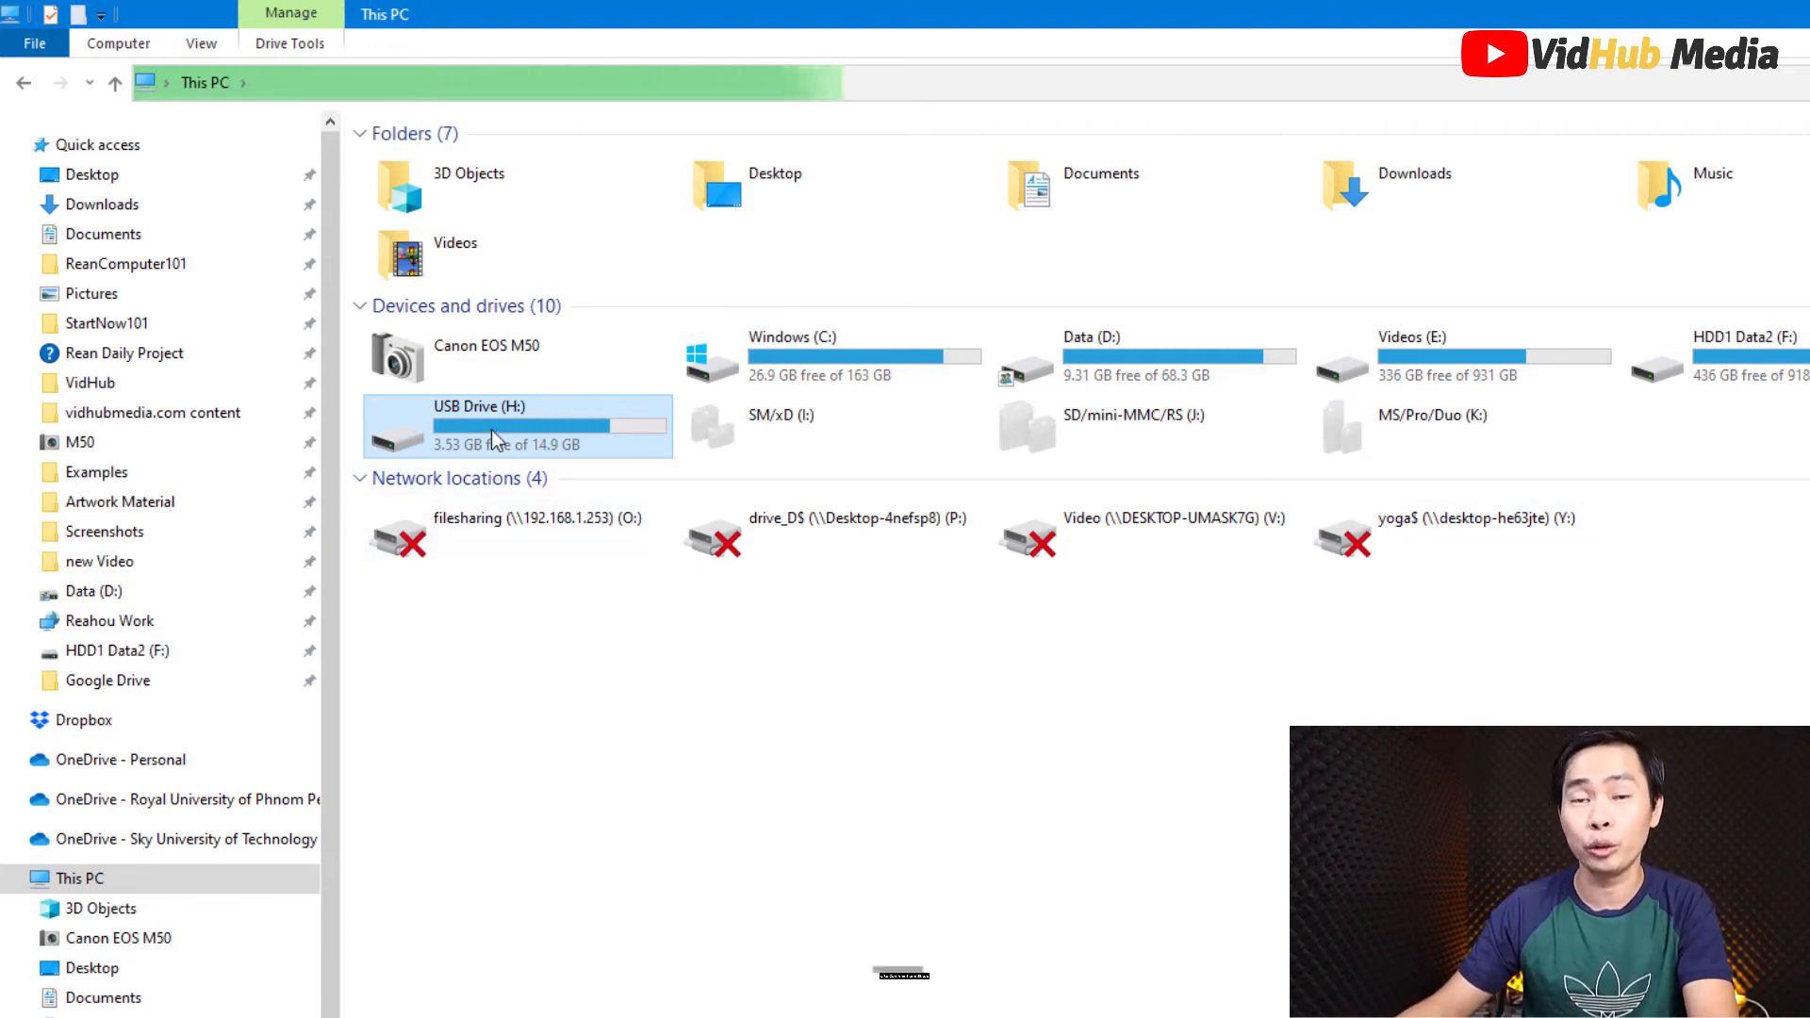
mouse_move(509, 419)
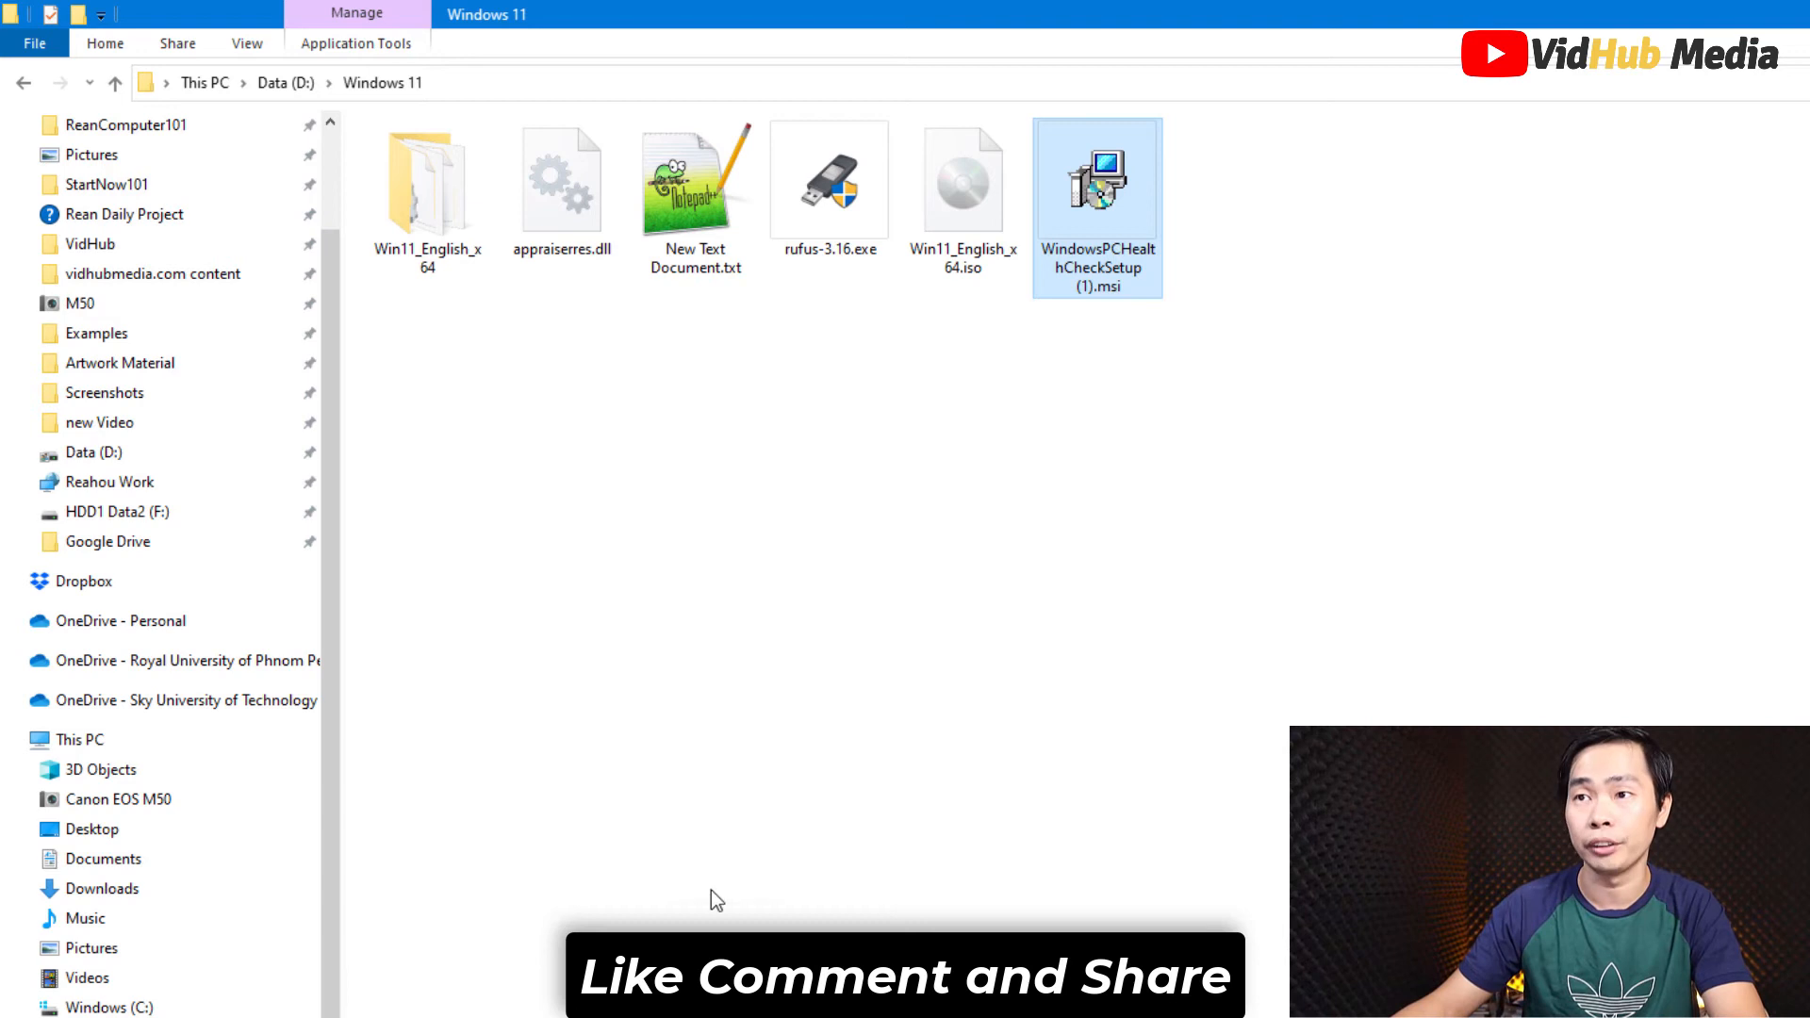
Step: In the Windows 11 folder on Data (D:), check the Win11_English_x64.iso file and launch rufus-3.16.exe
key(Left)
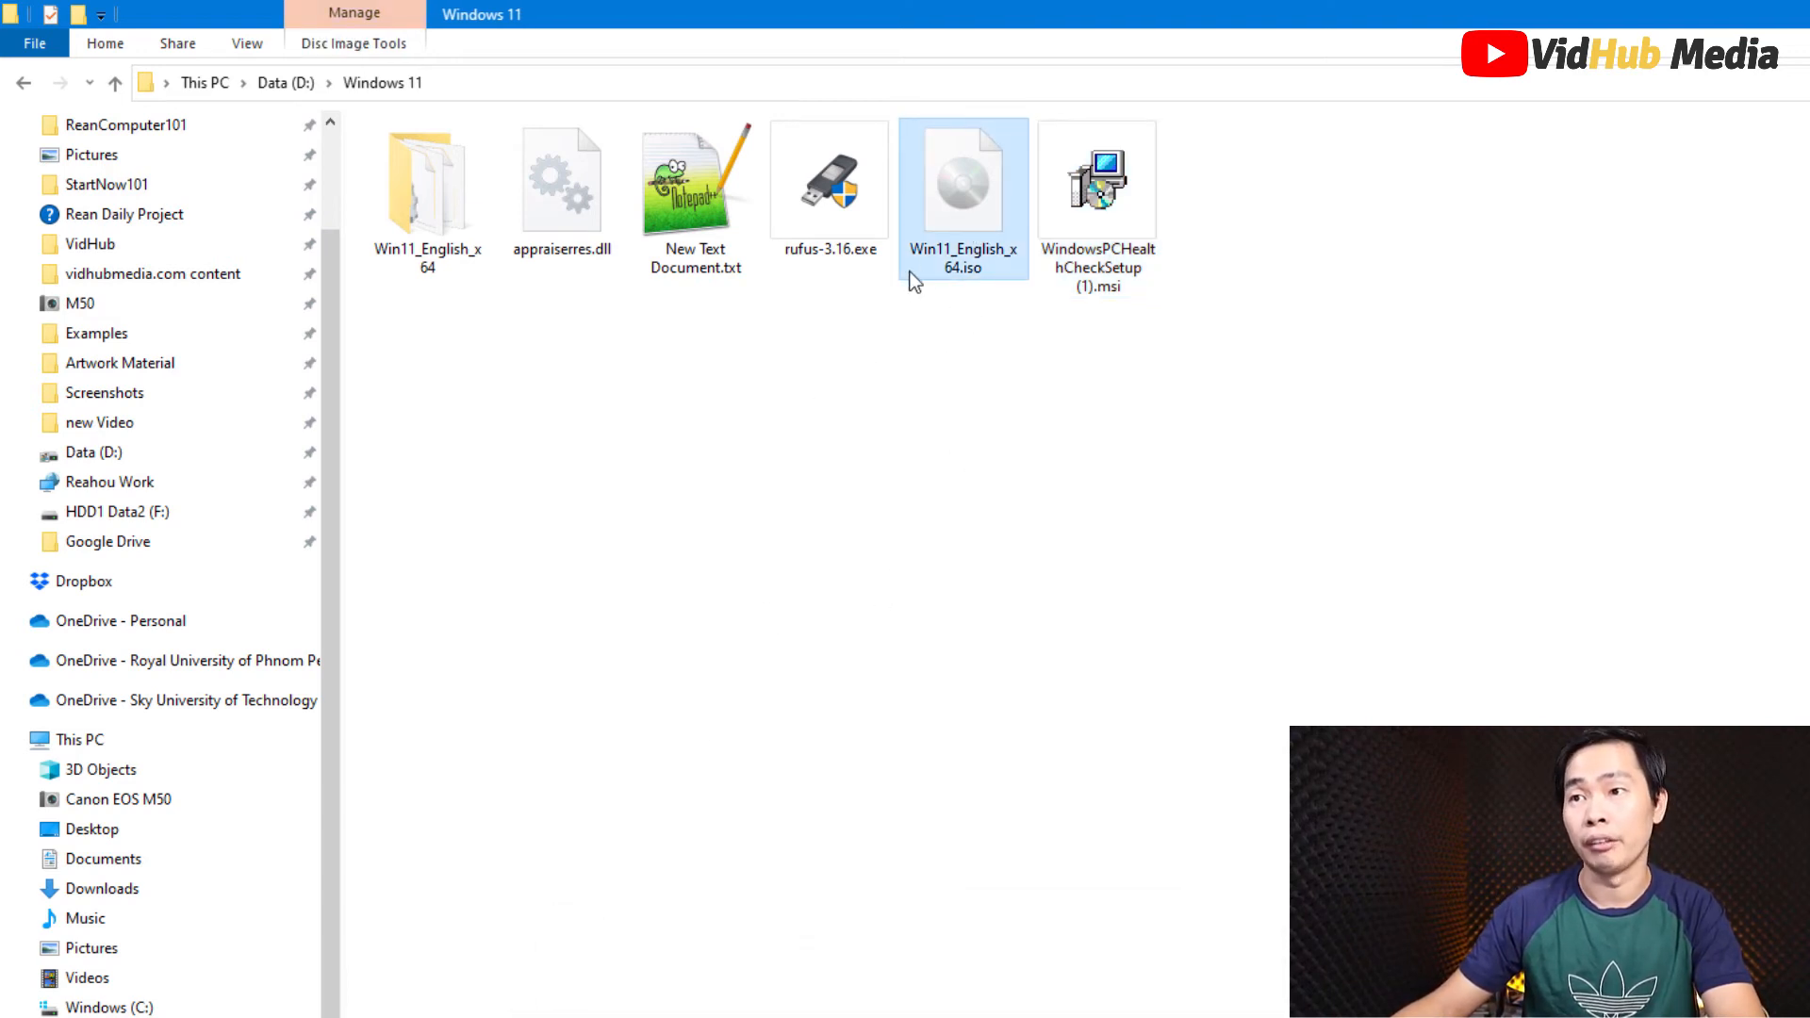
mouse_move(948, 264)
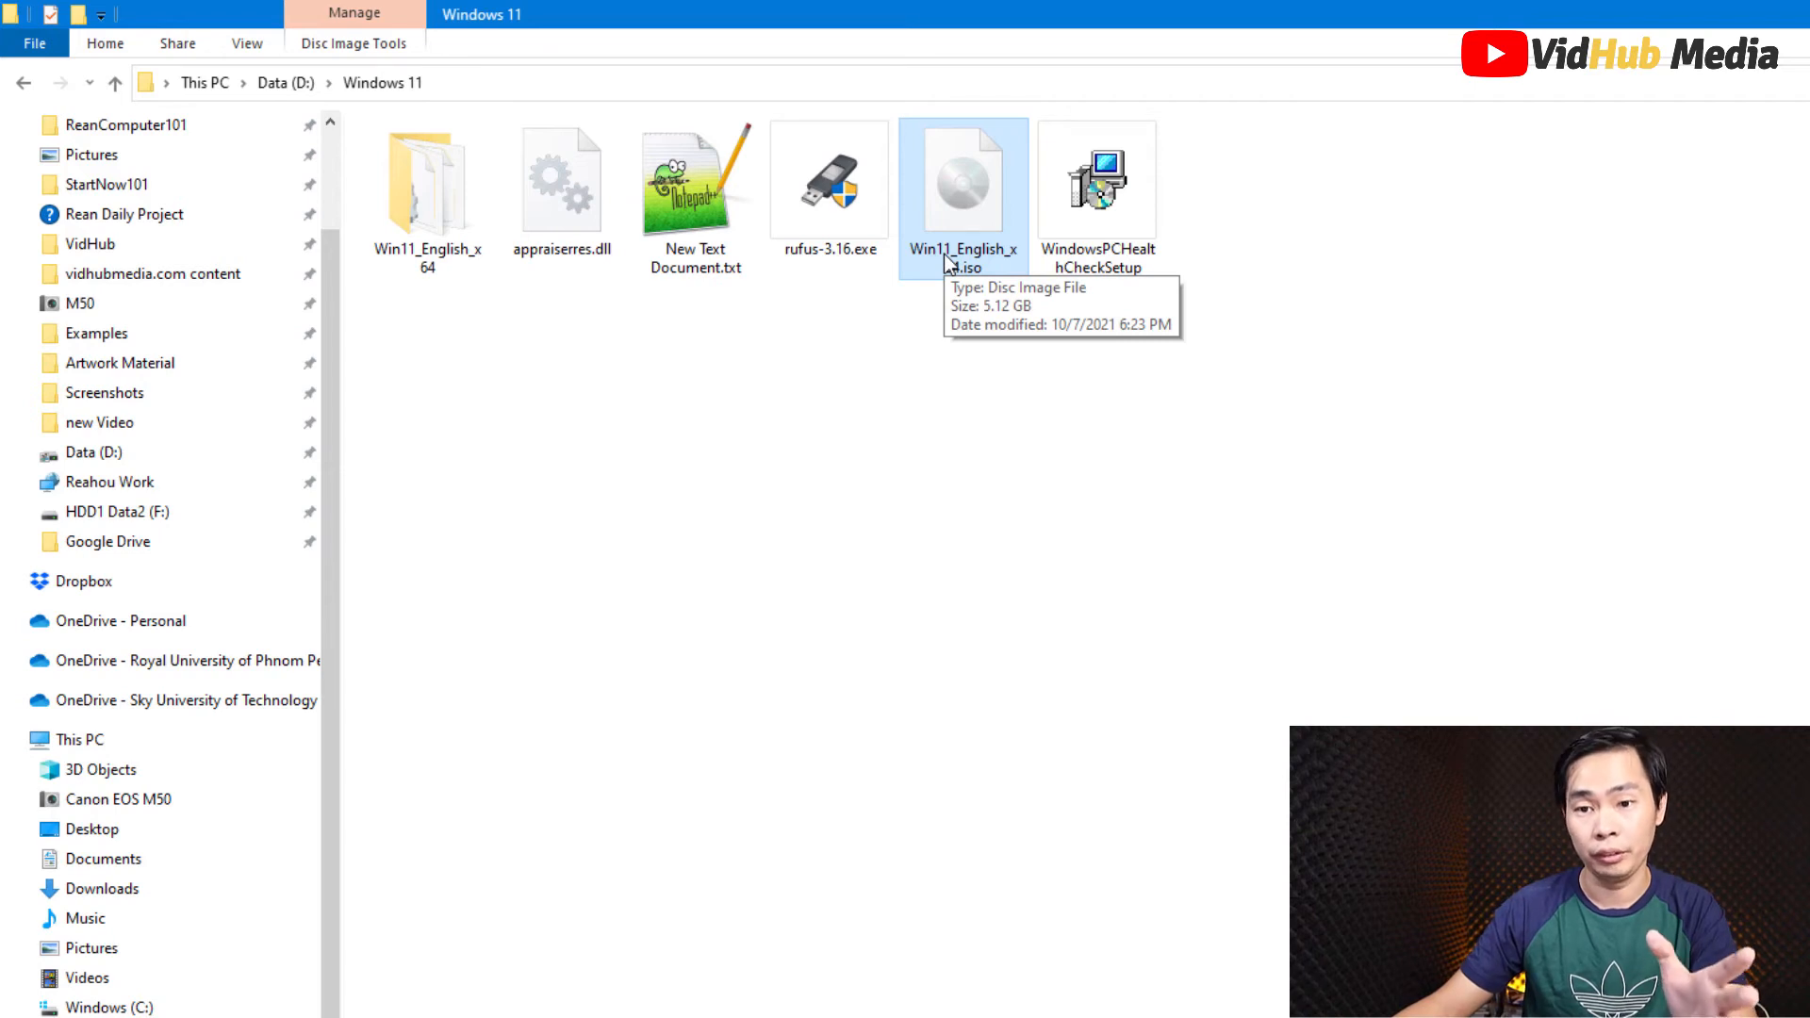
click(836, 226)
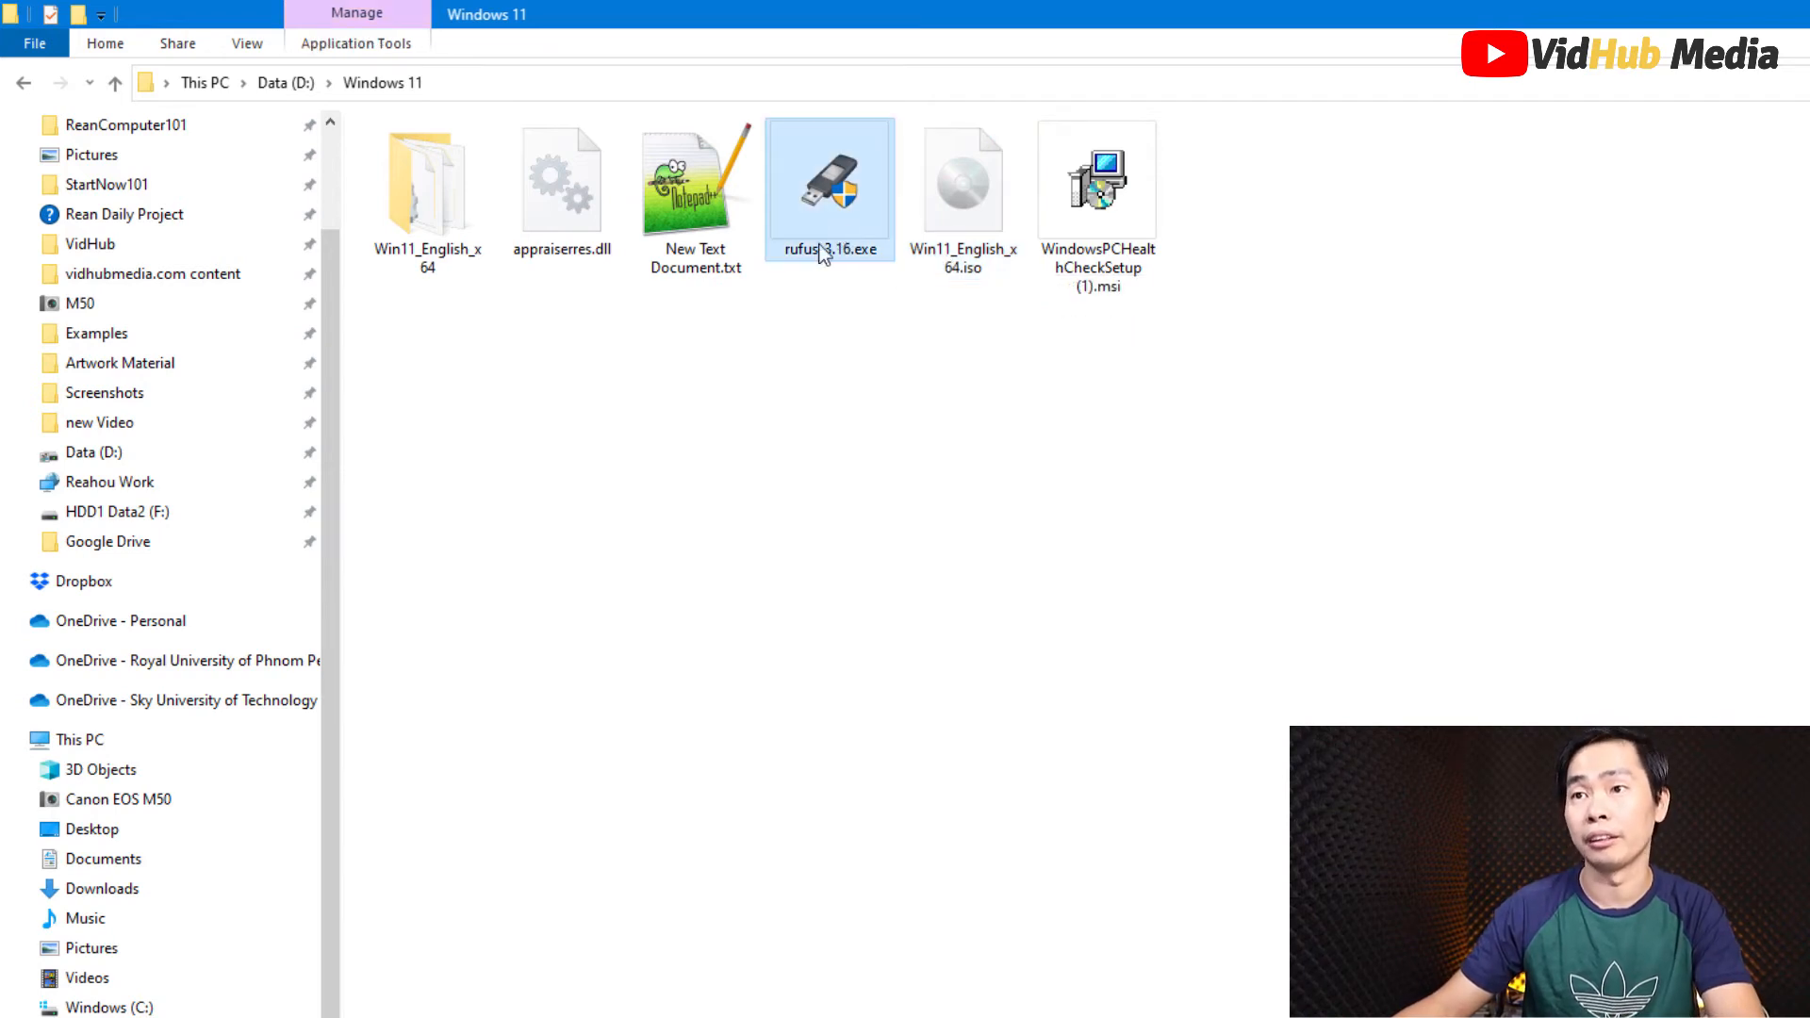
mouse_move(812, 242)
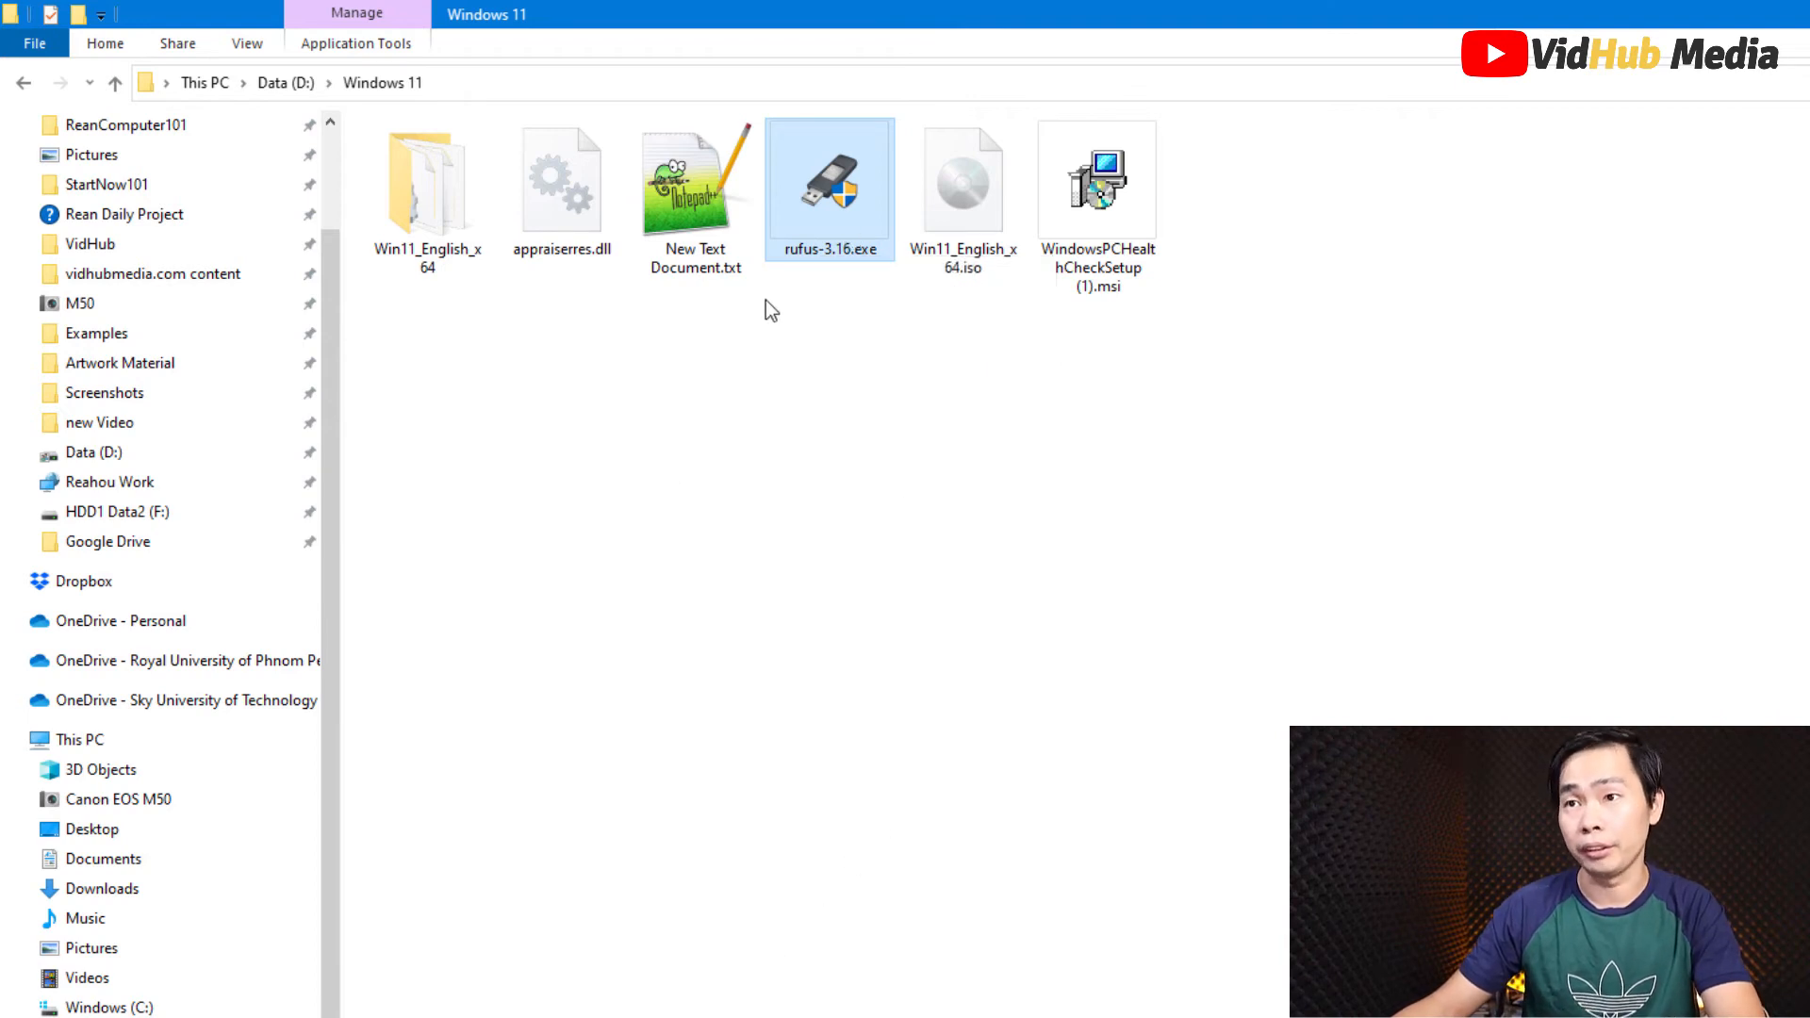
double_click(829, 194)
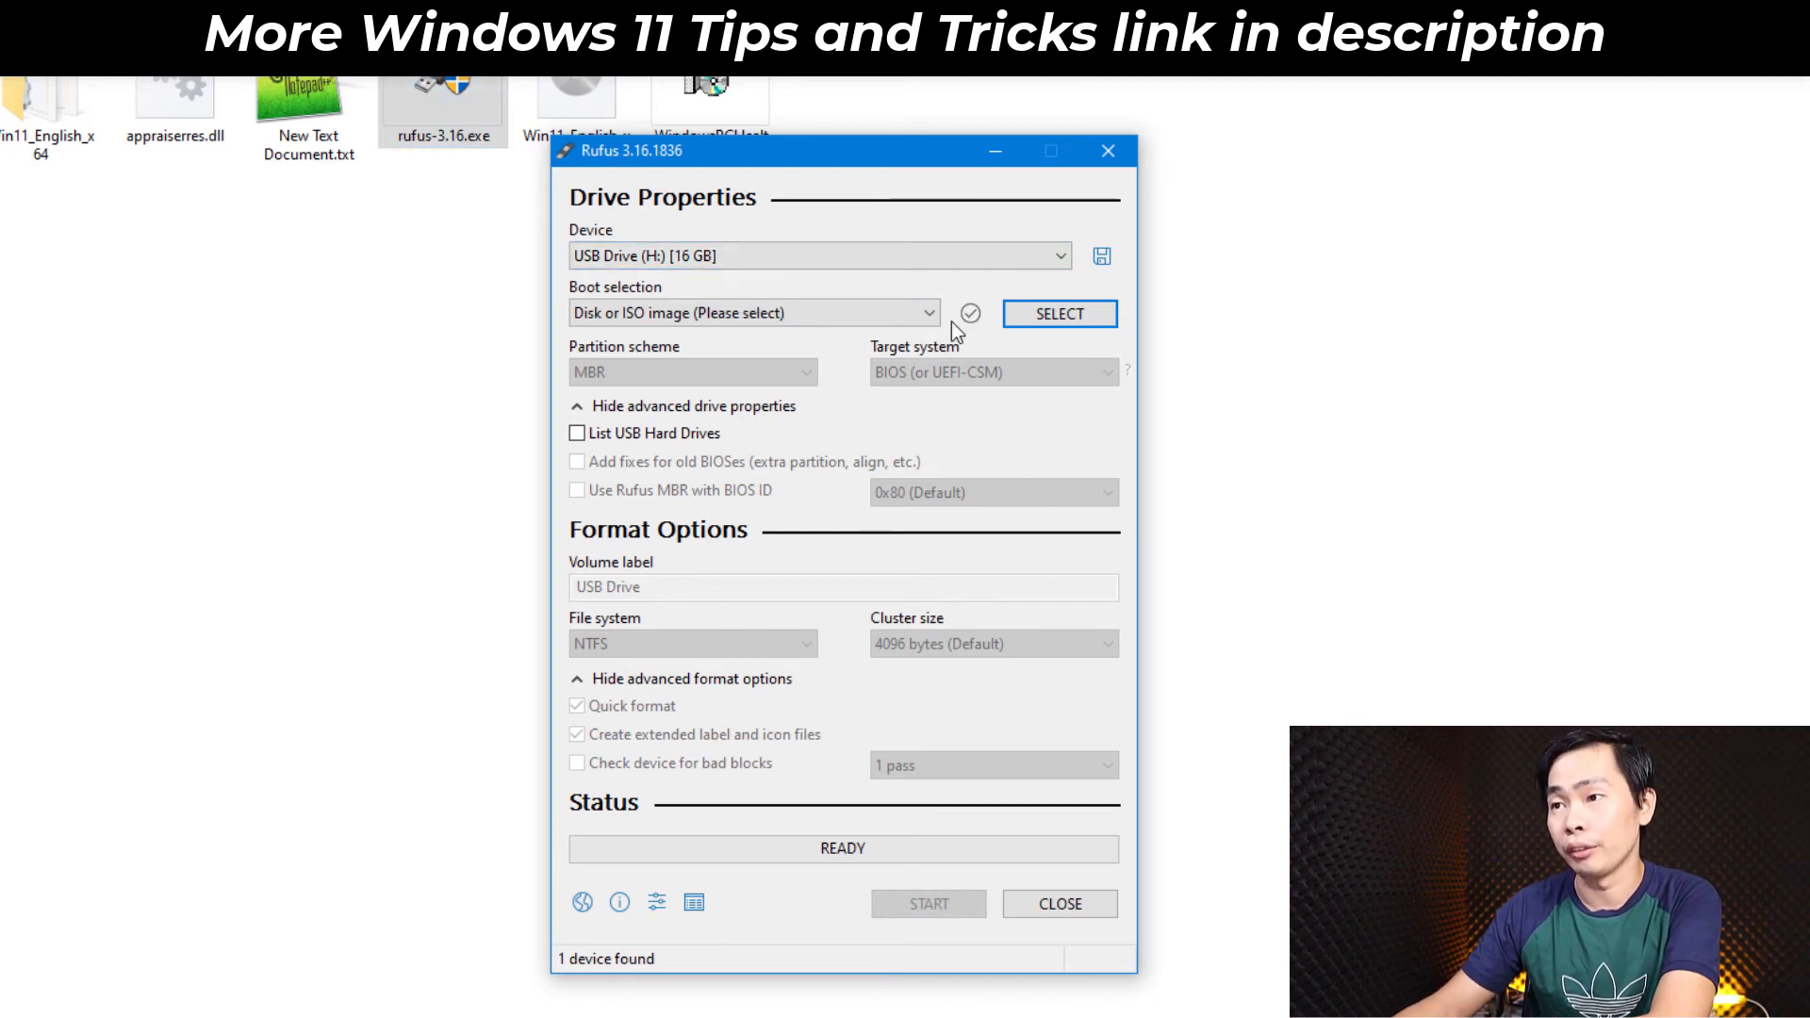
Step: Load Win11_English_x64.iso from the Windows 11 folder as the boot image in Rufus
click(1065, 320)
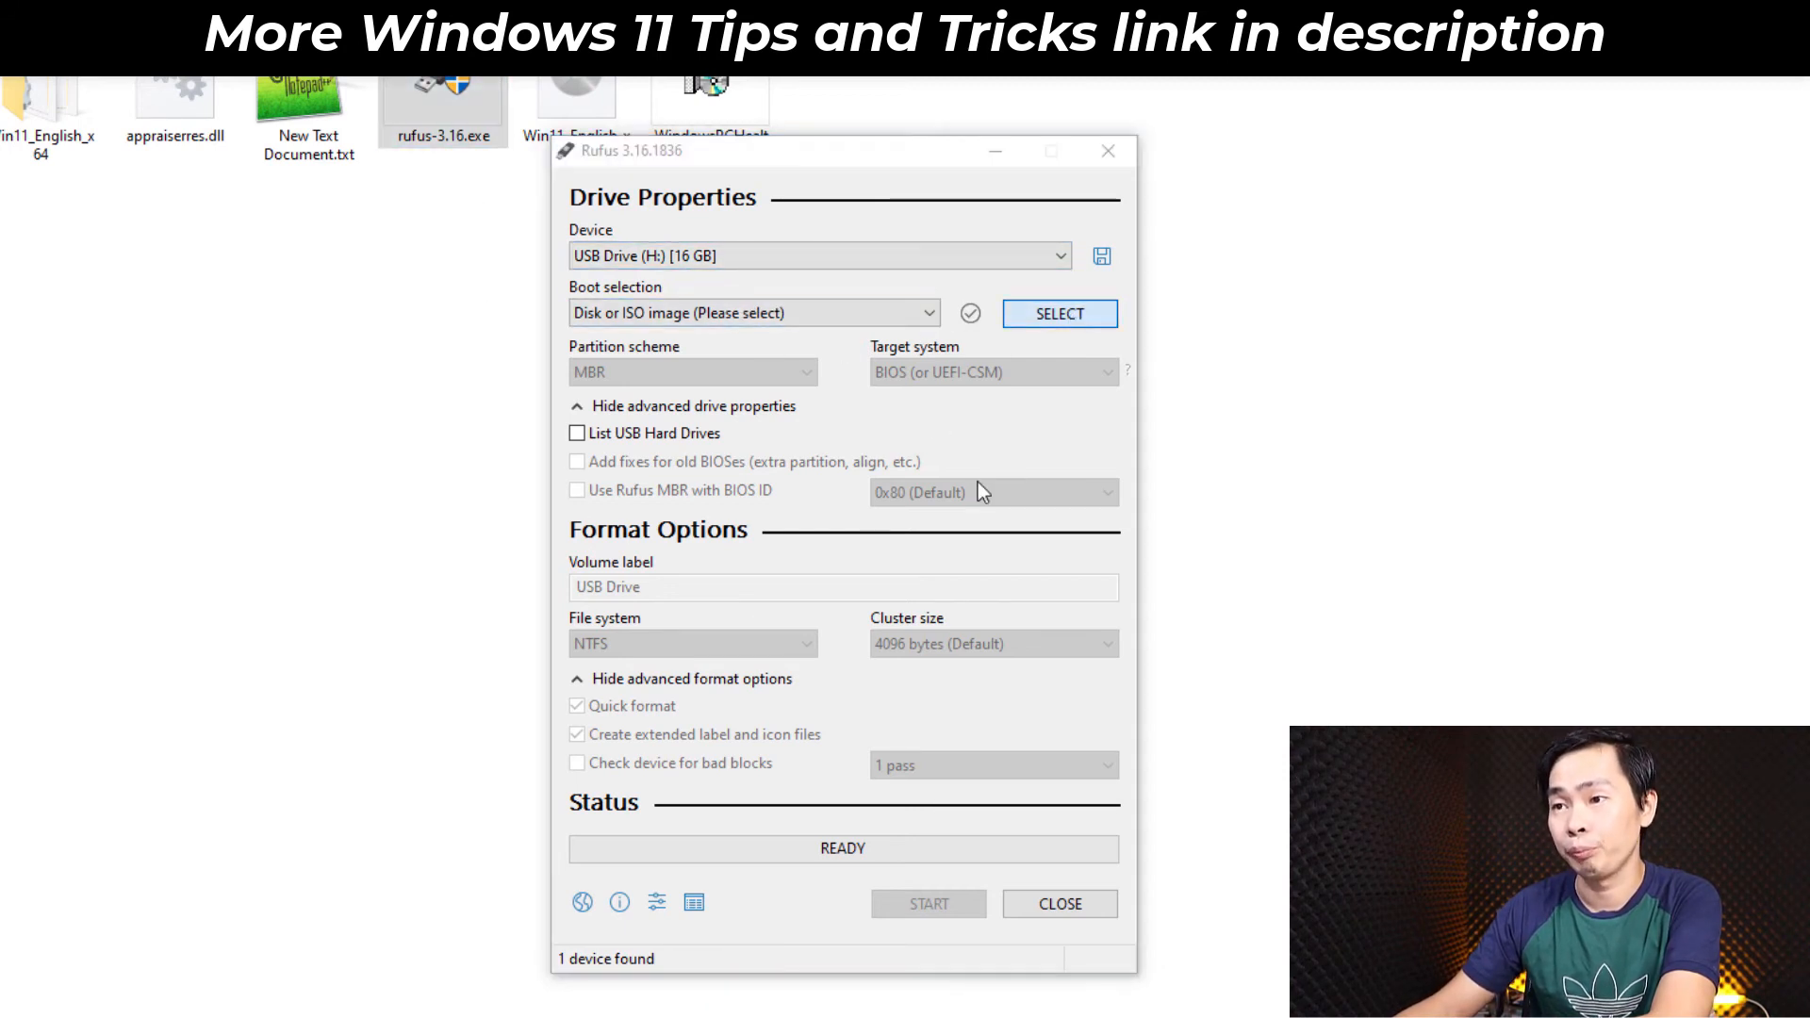
click(1091, 377)
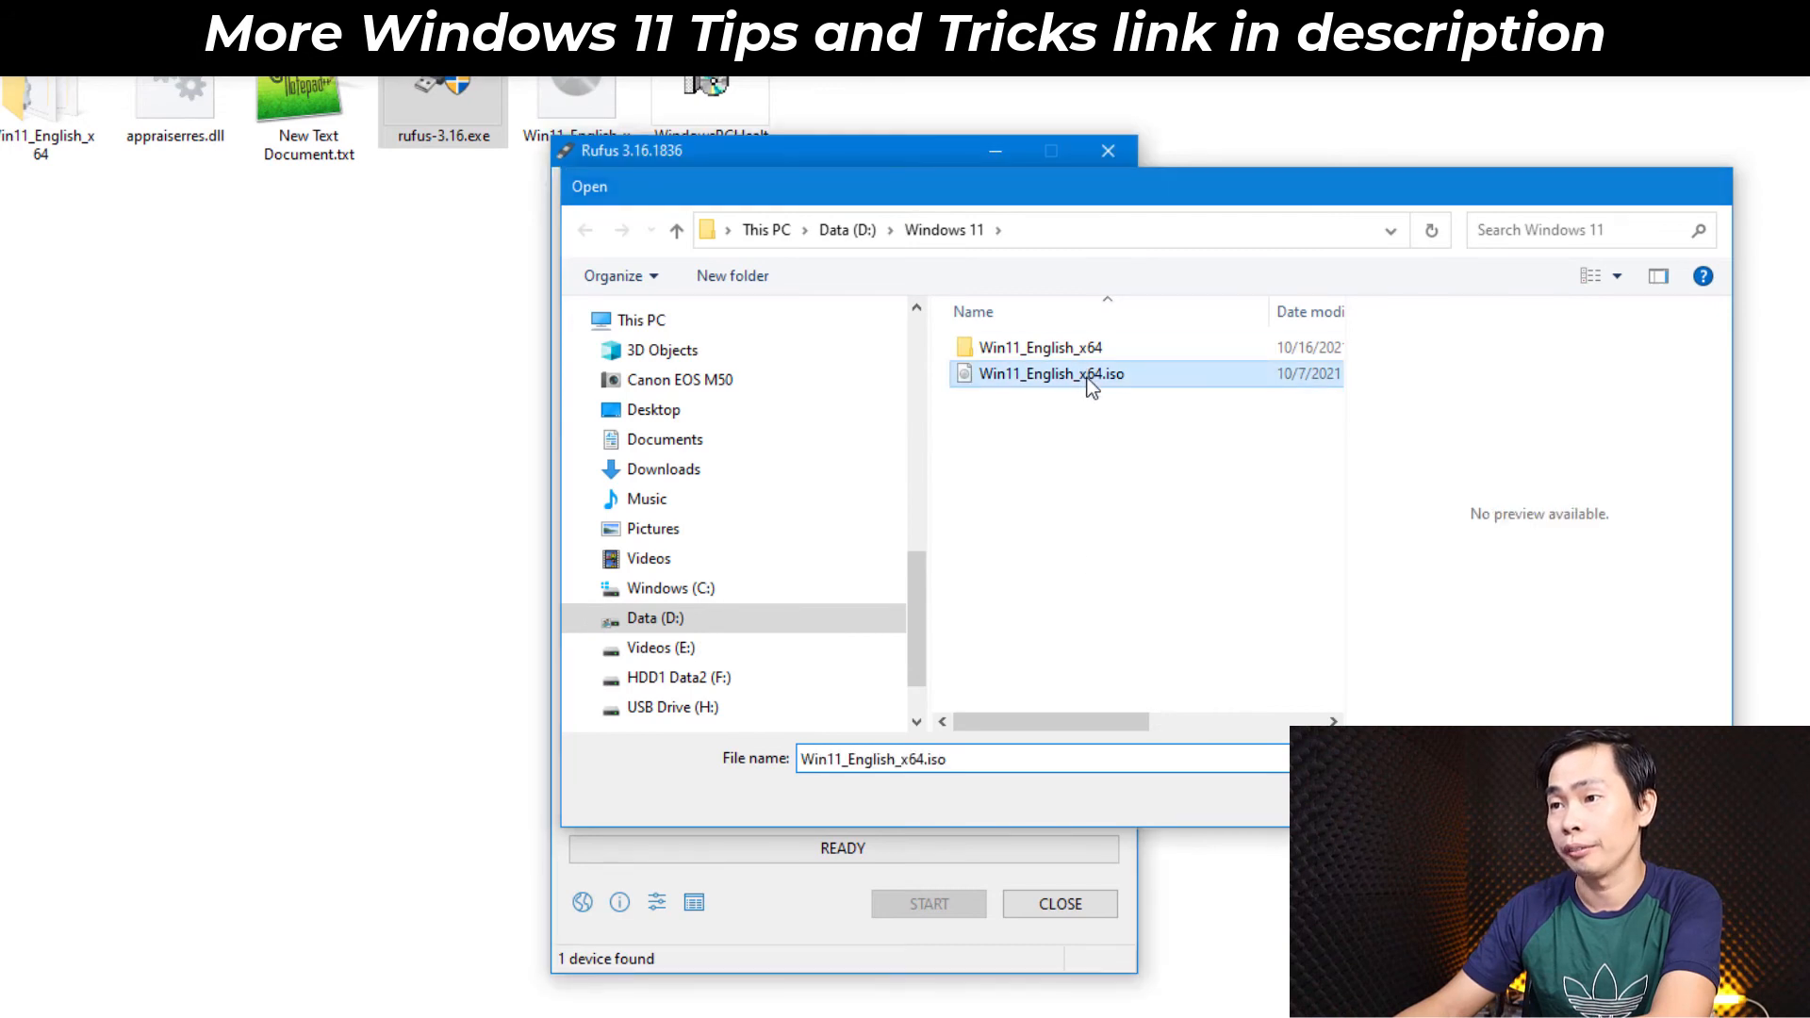
double_click(1089, 377)
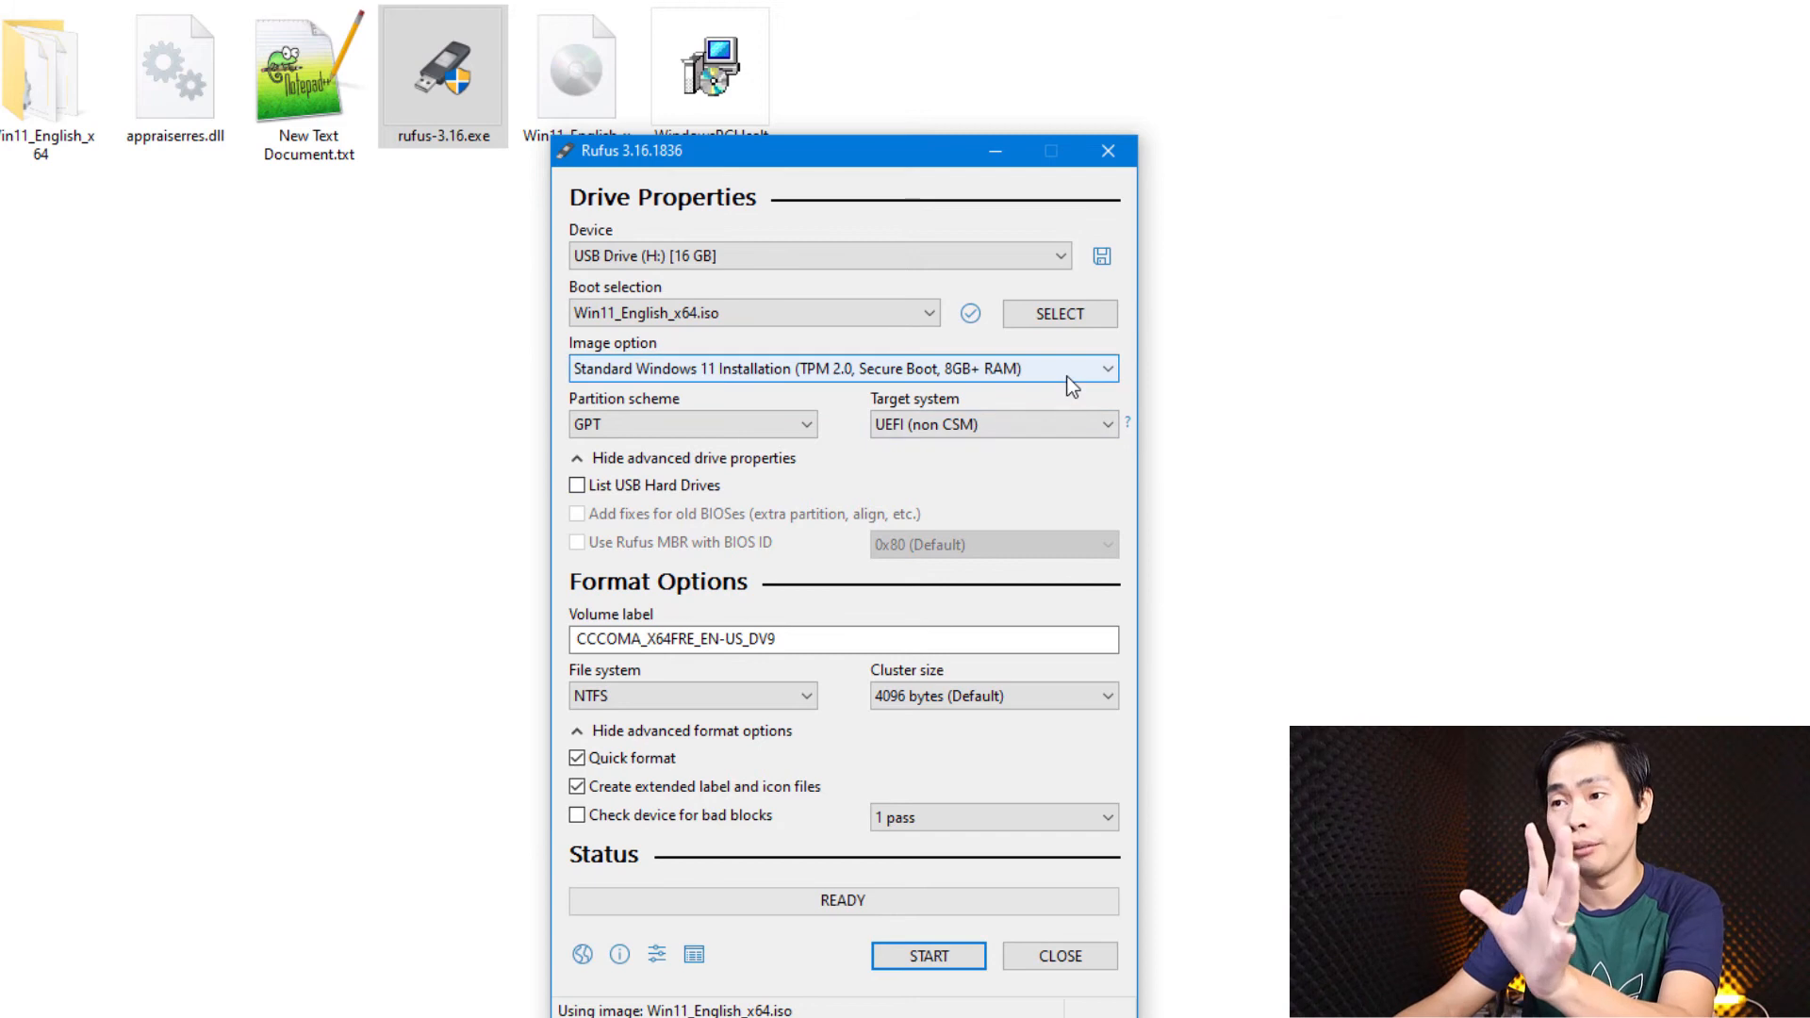
Step: Set the image option to Extended Windows 11 Installation (no TPM/no Secure Boot/8GB- RAM)
mouse_move(1067, 377)
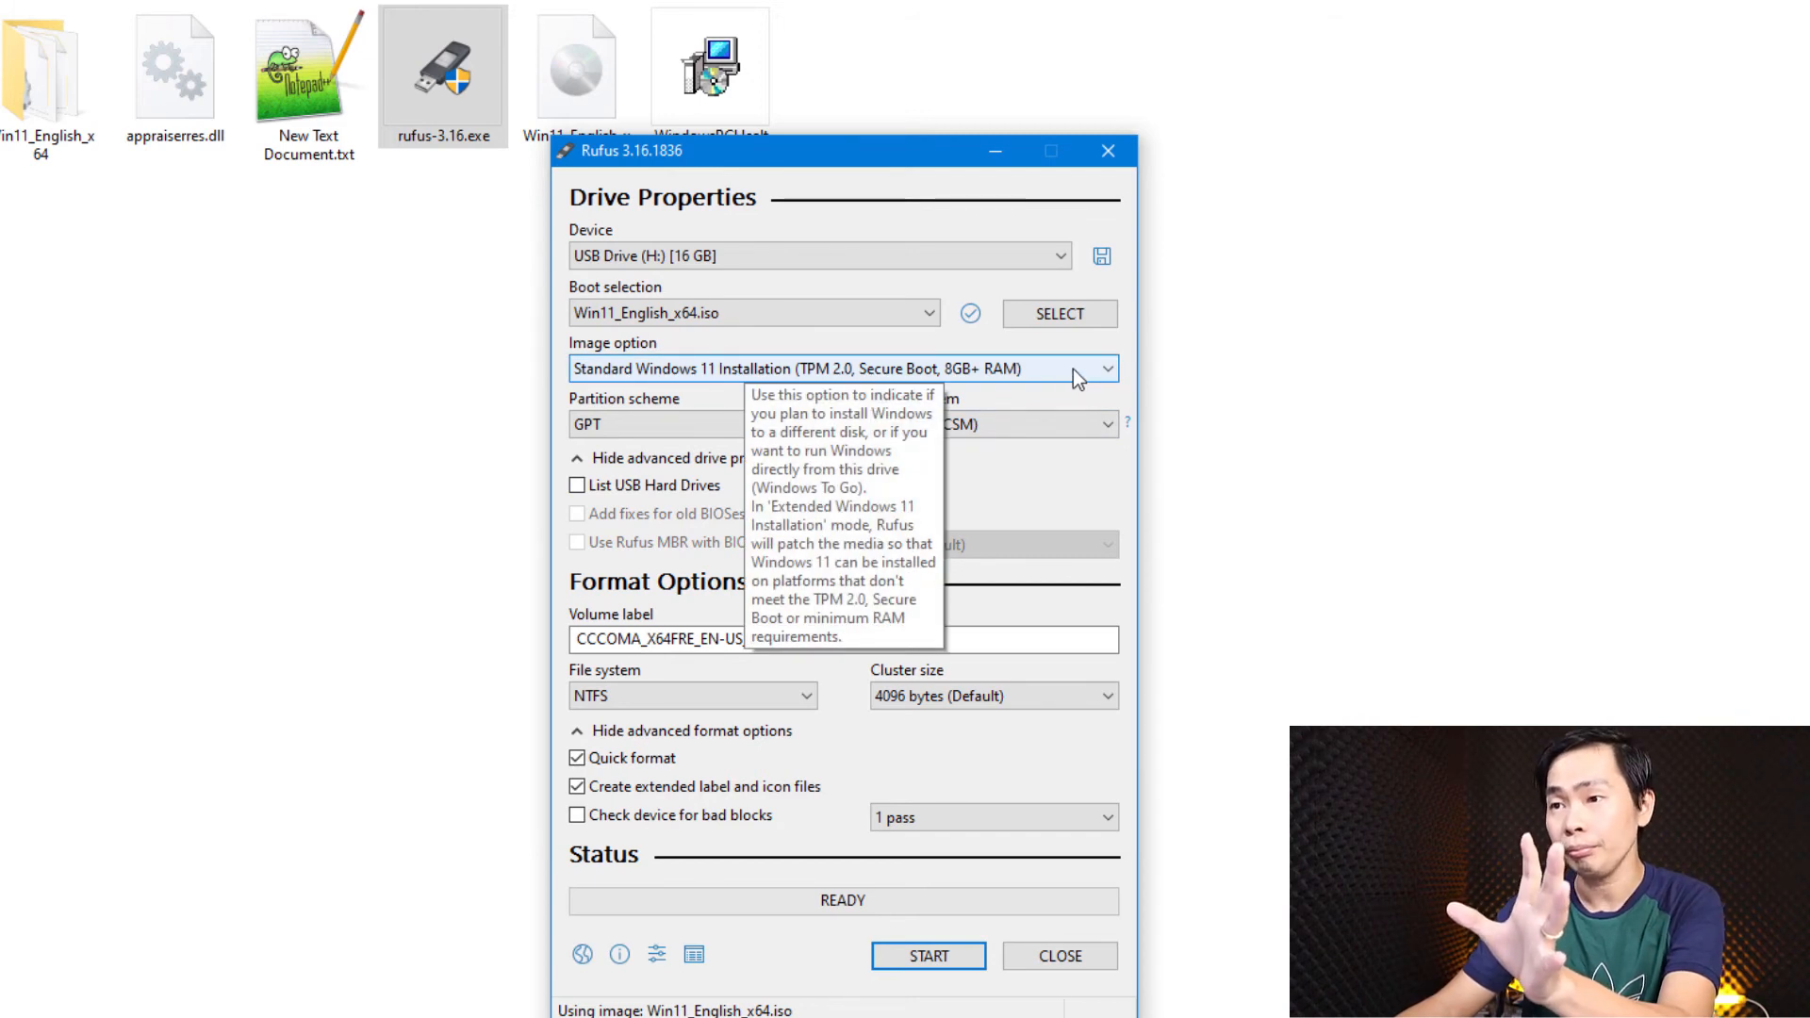
click(1073, 370)
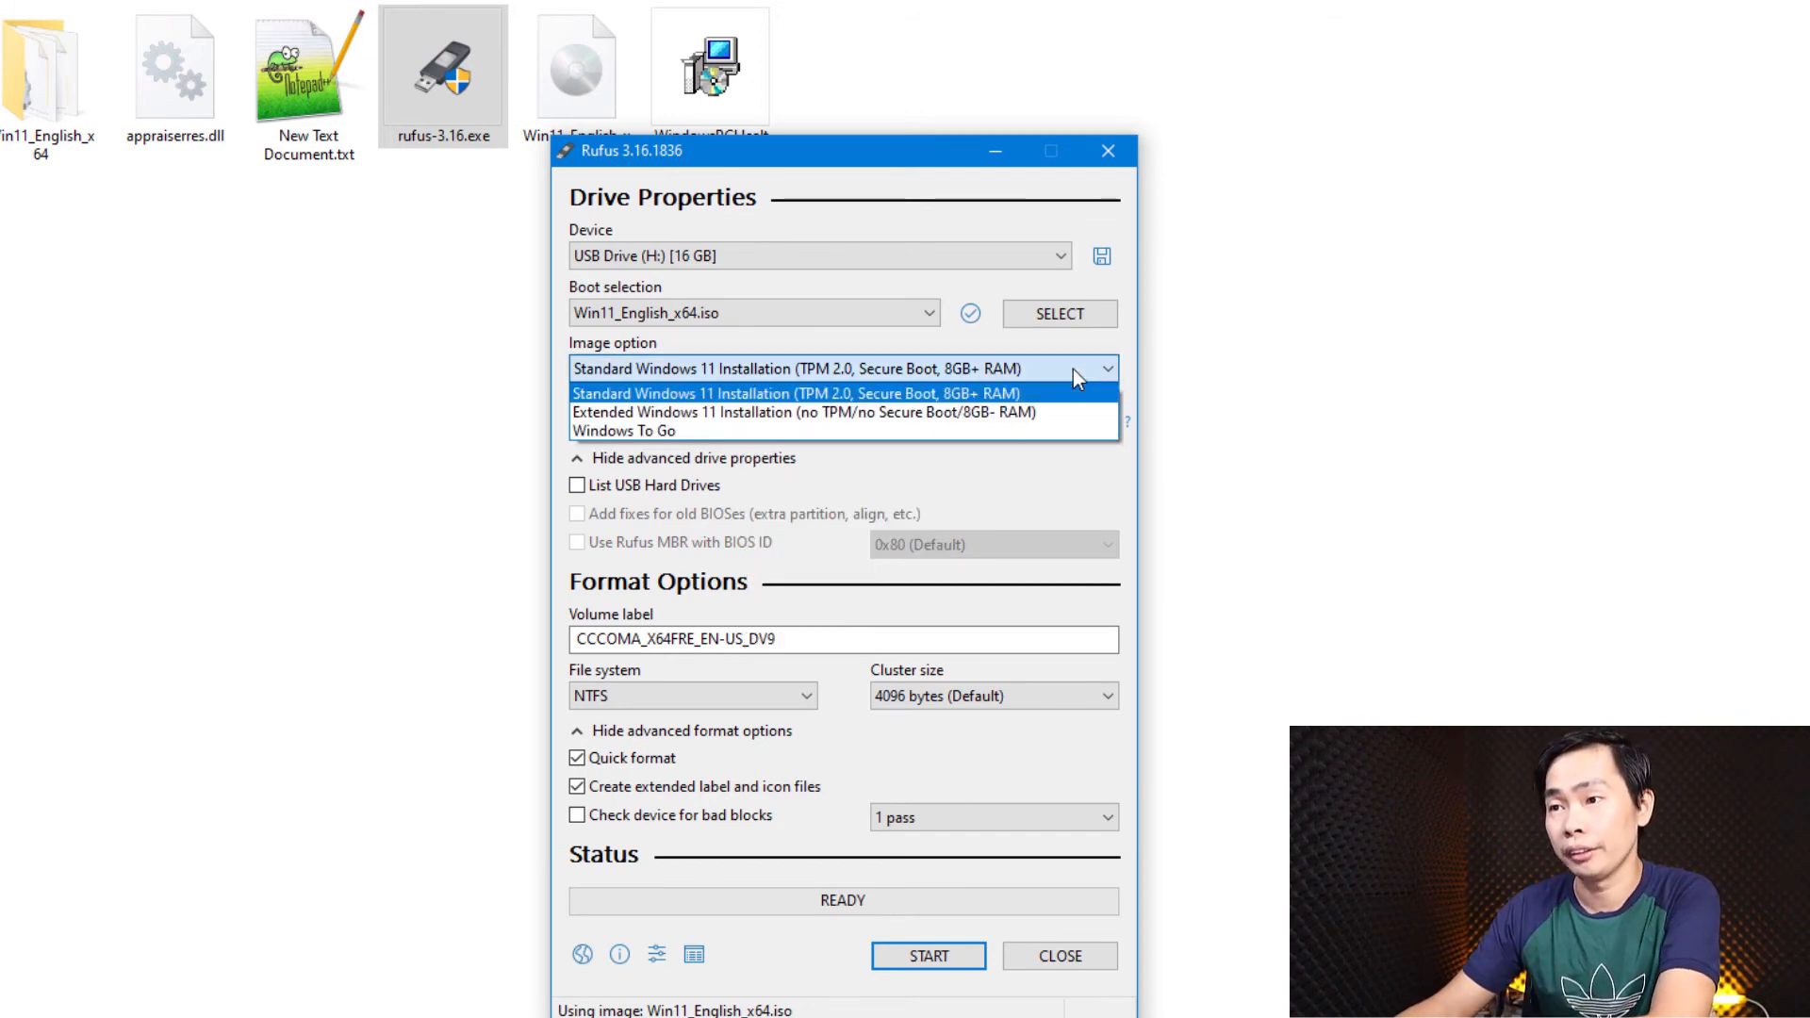
click(1055, 362)
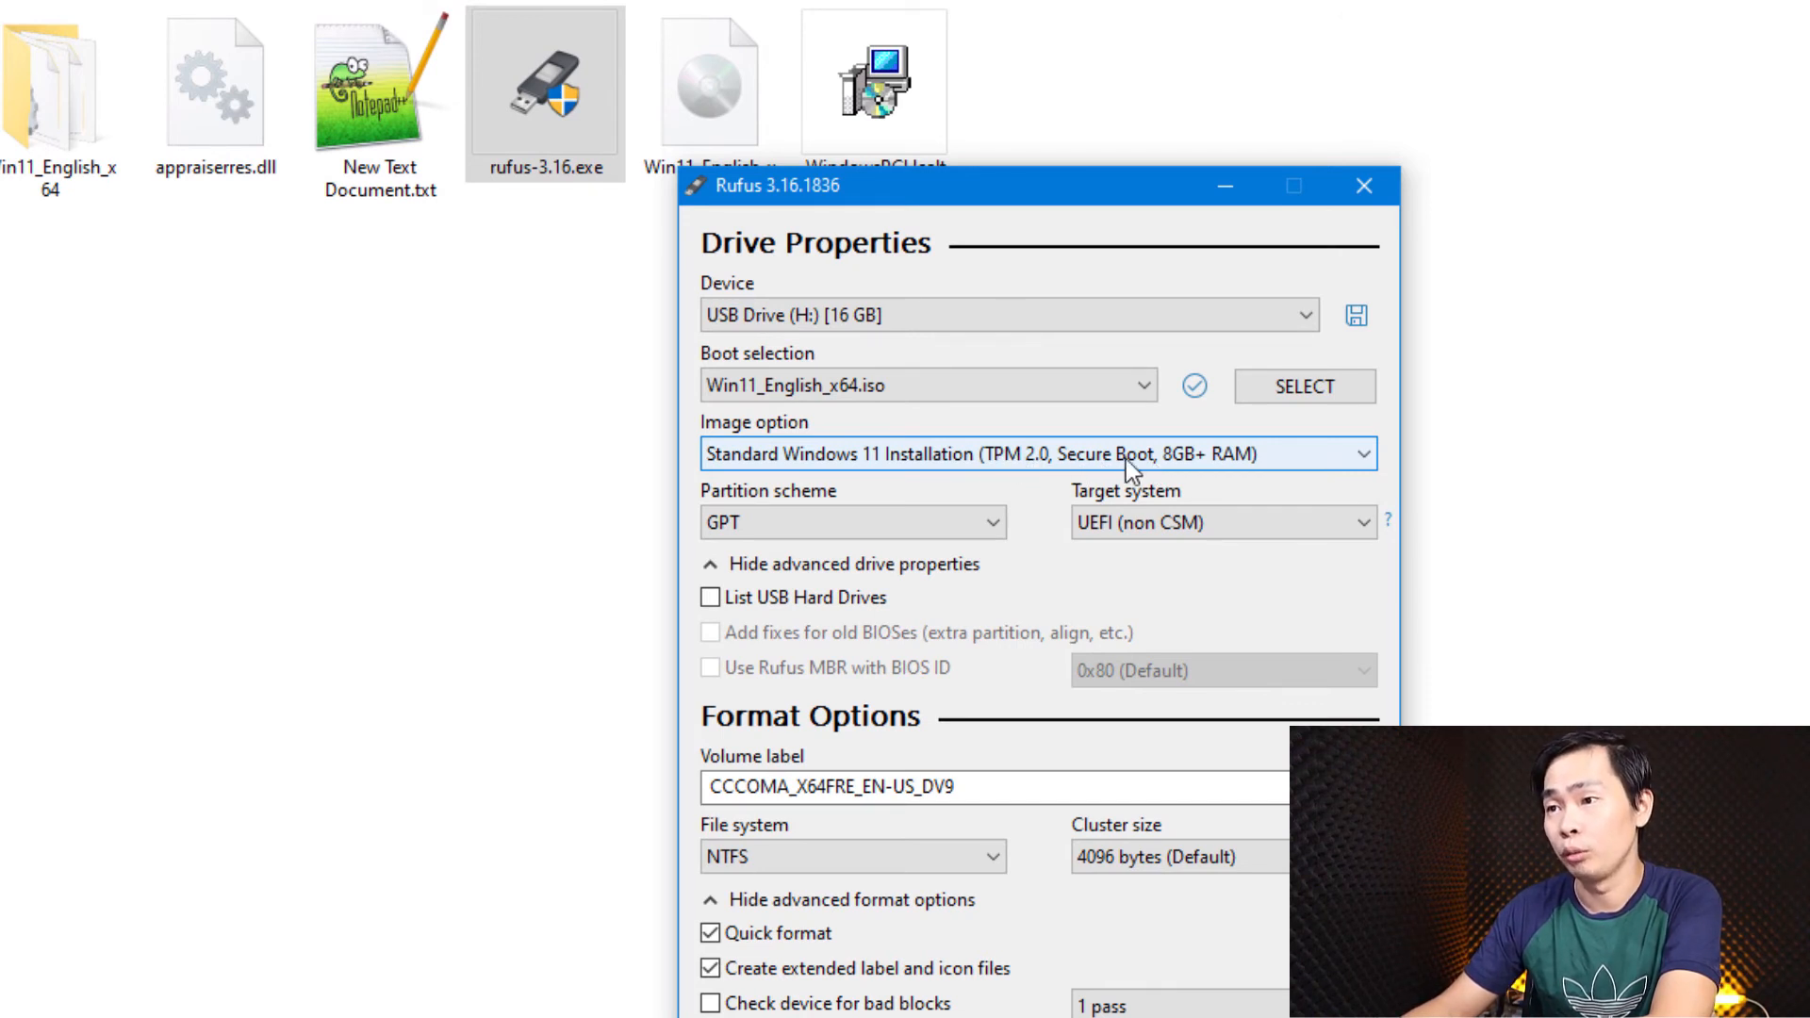
click(1212, 458)
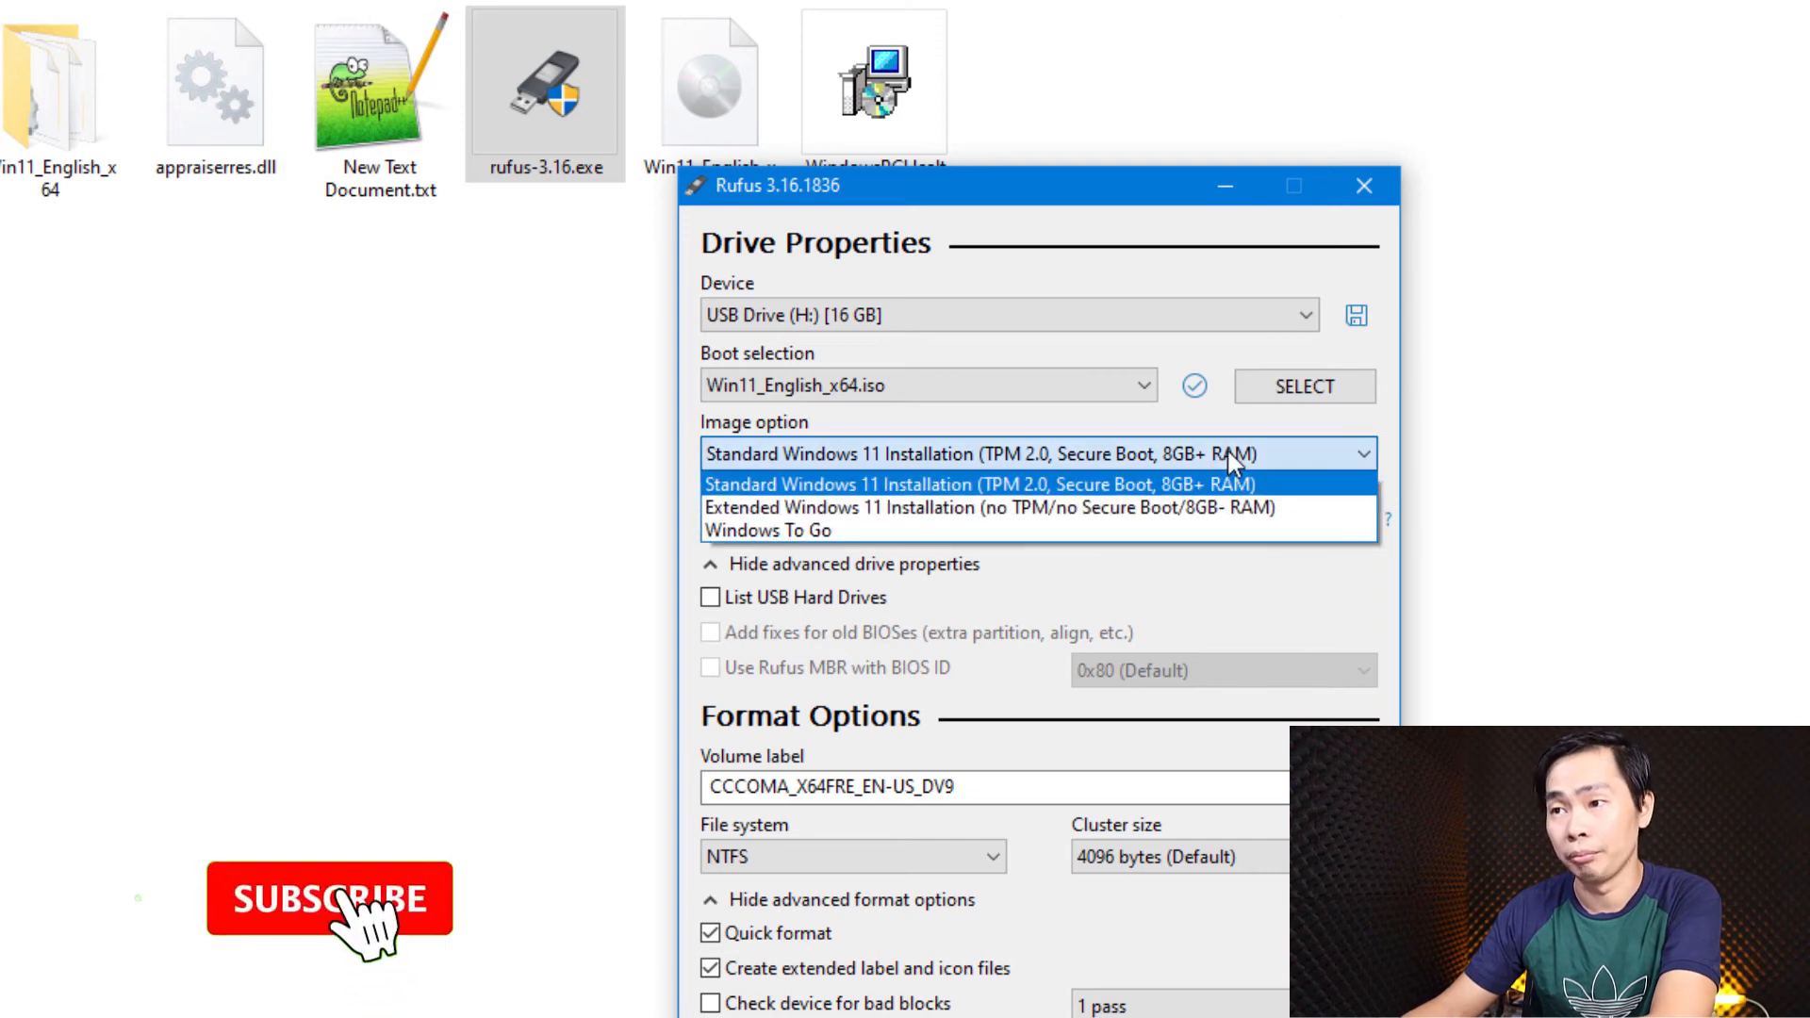
click(1256, 517)
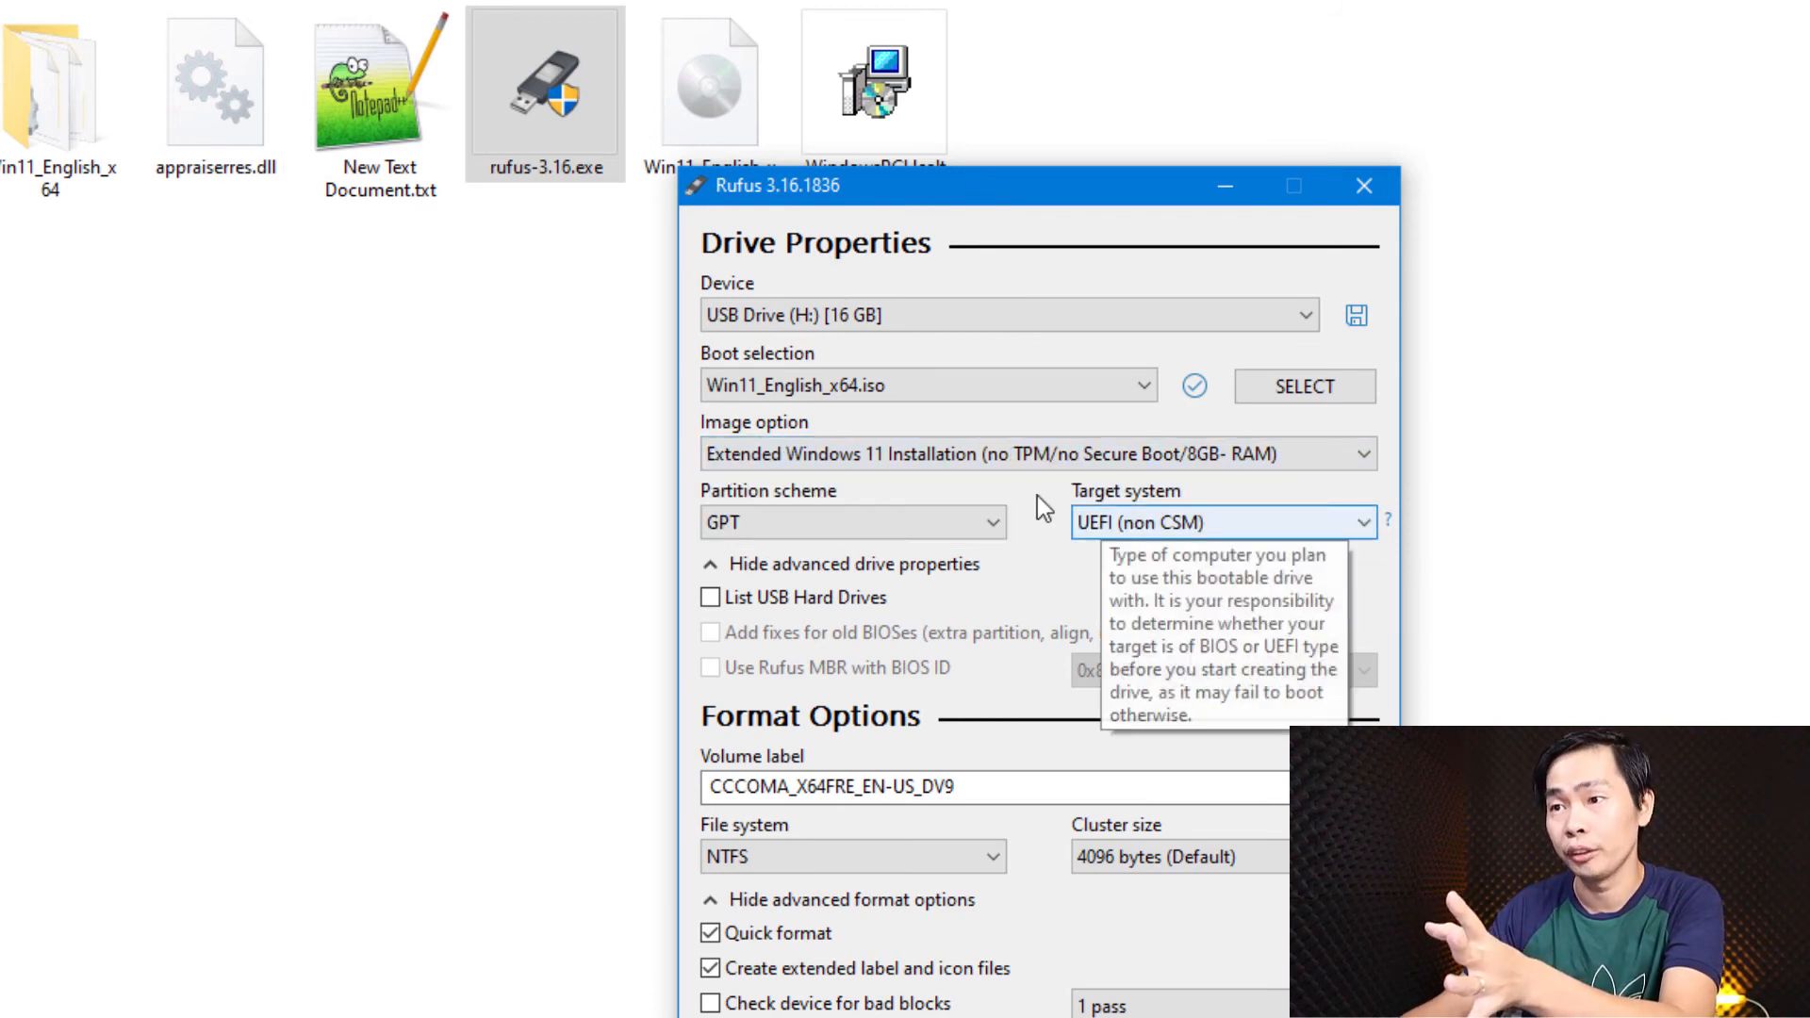
Step: Review the remaining drive and format settings, highlight the volume label, and move the Rufus window slightly aside
mouse_move(1026, 467)
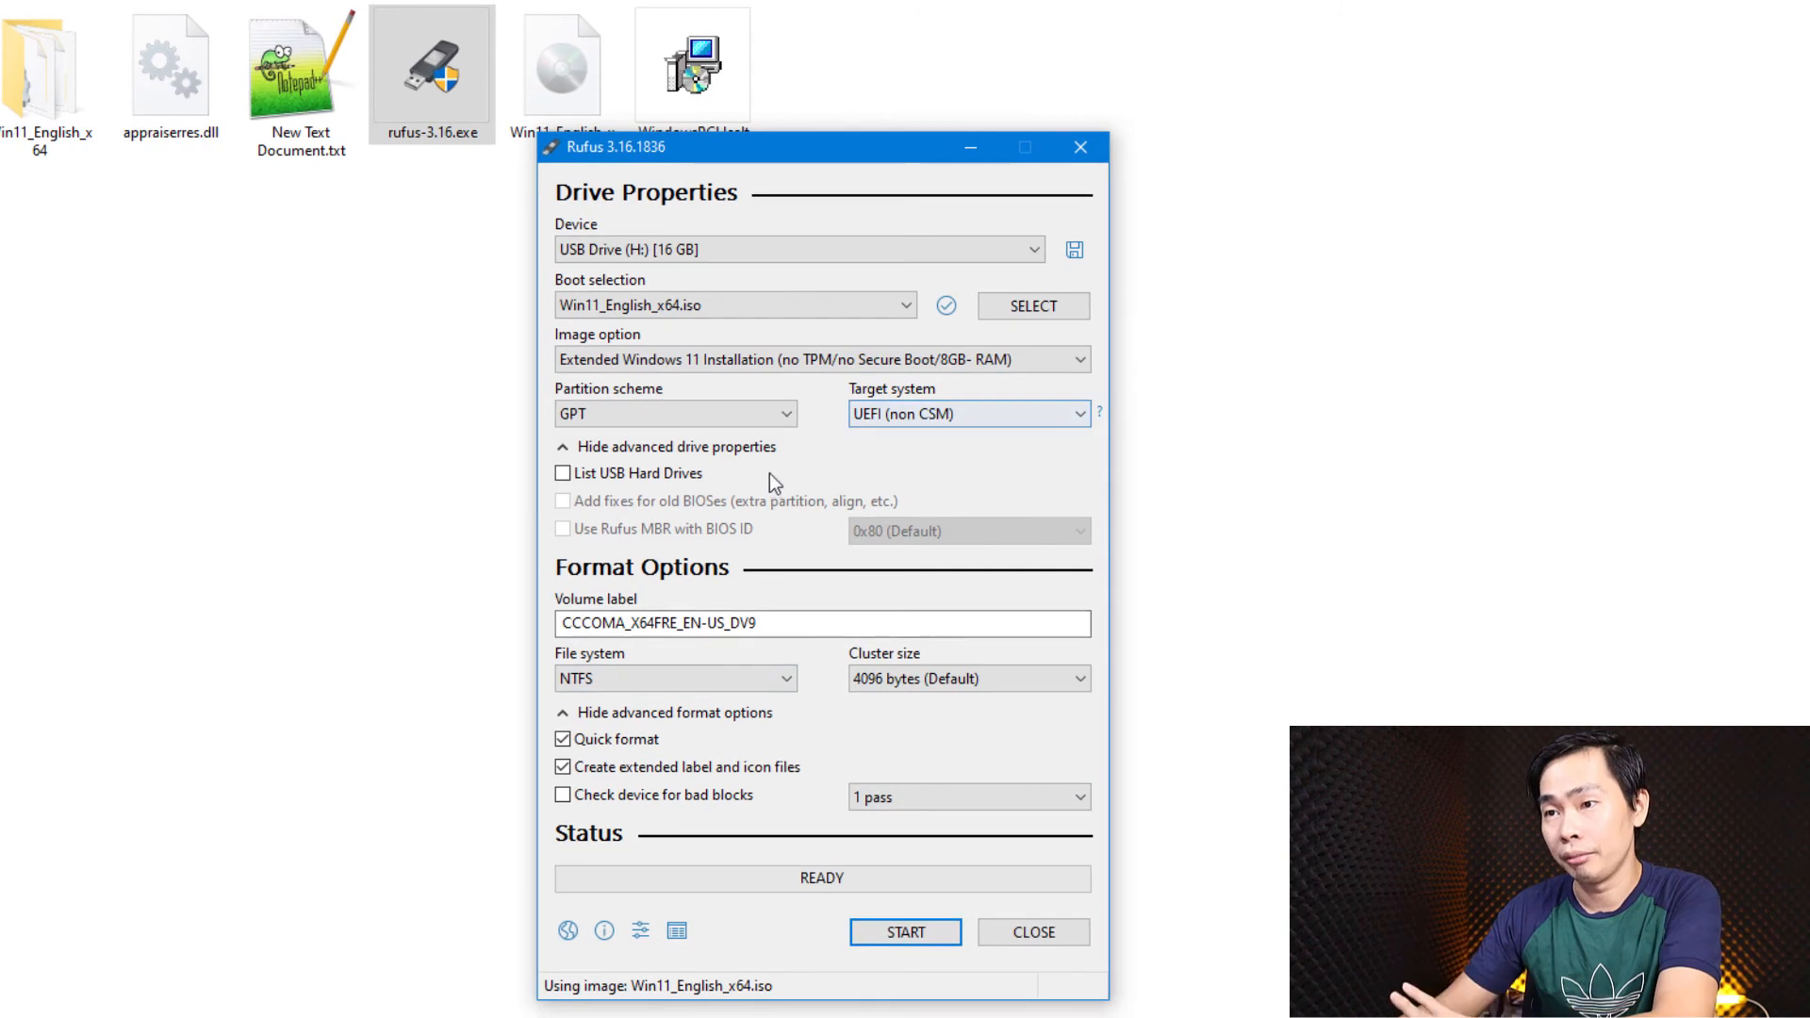
drag(779, 624, 480, 626)
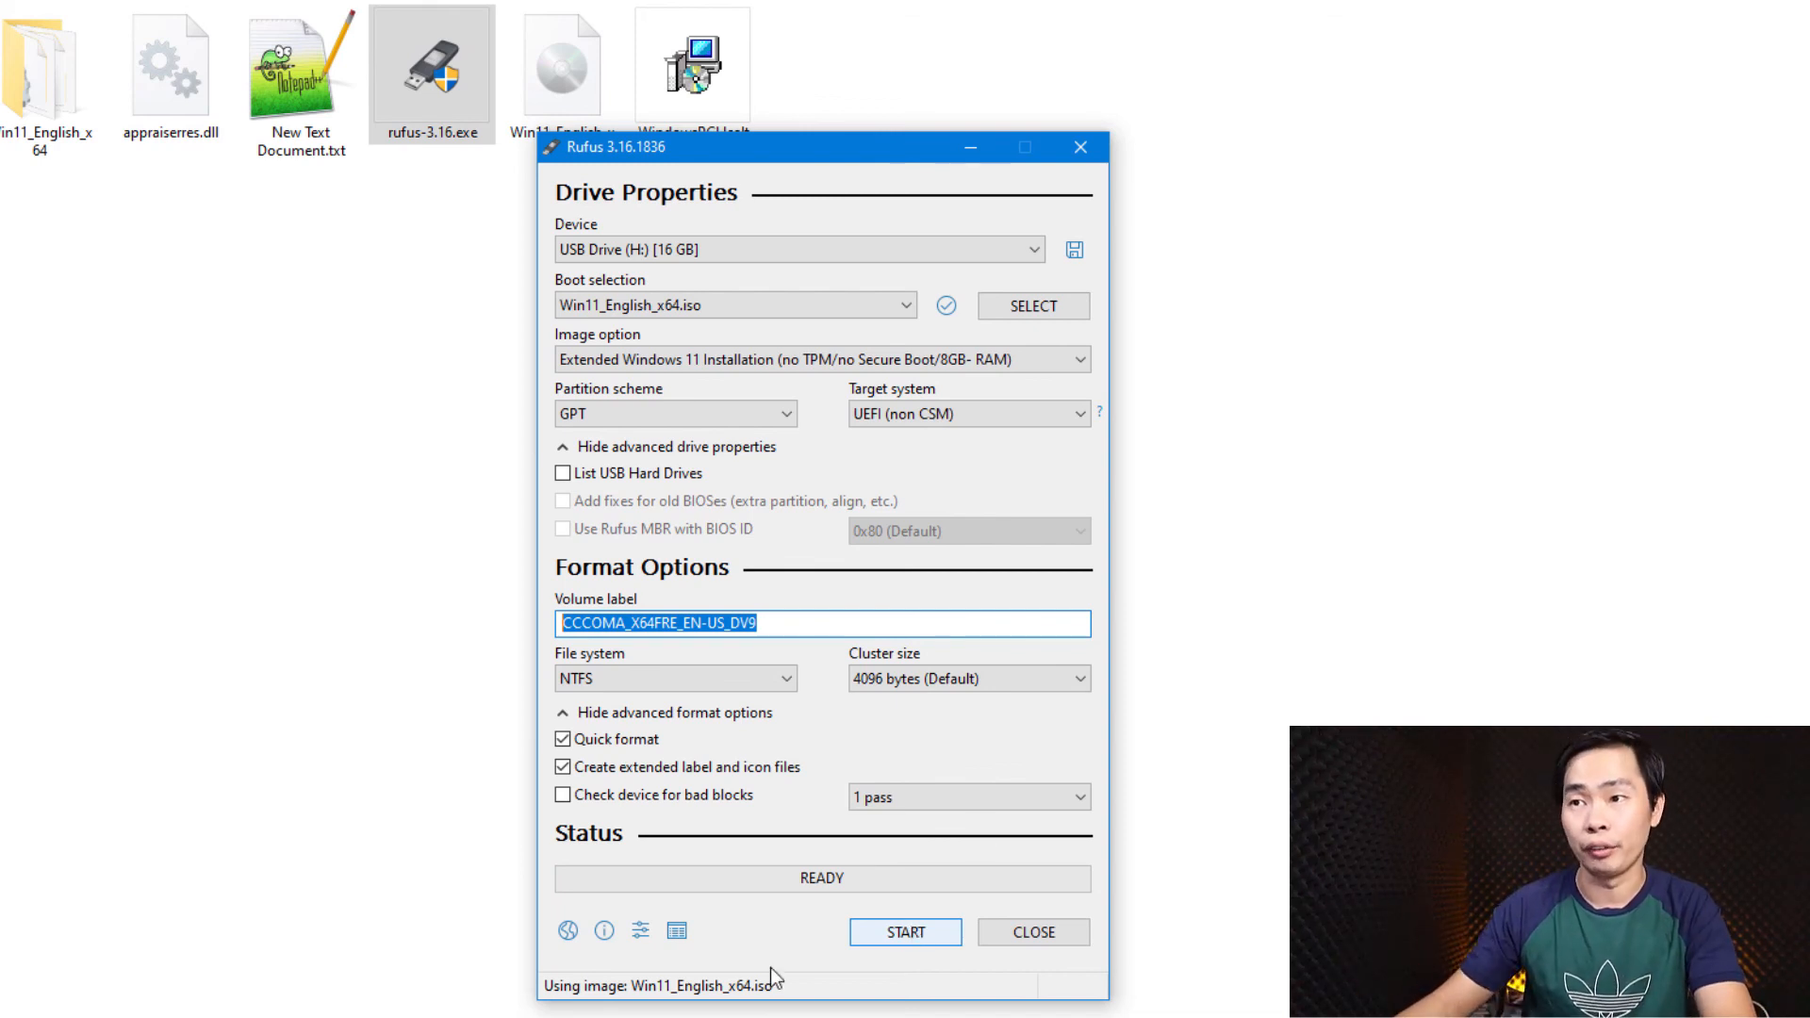
drag(865, 159, 796, 154)
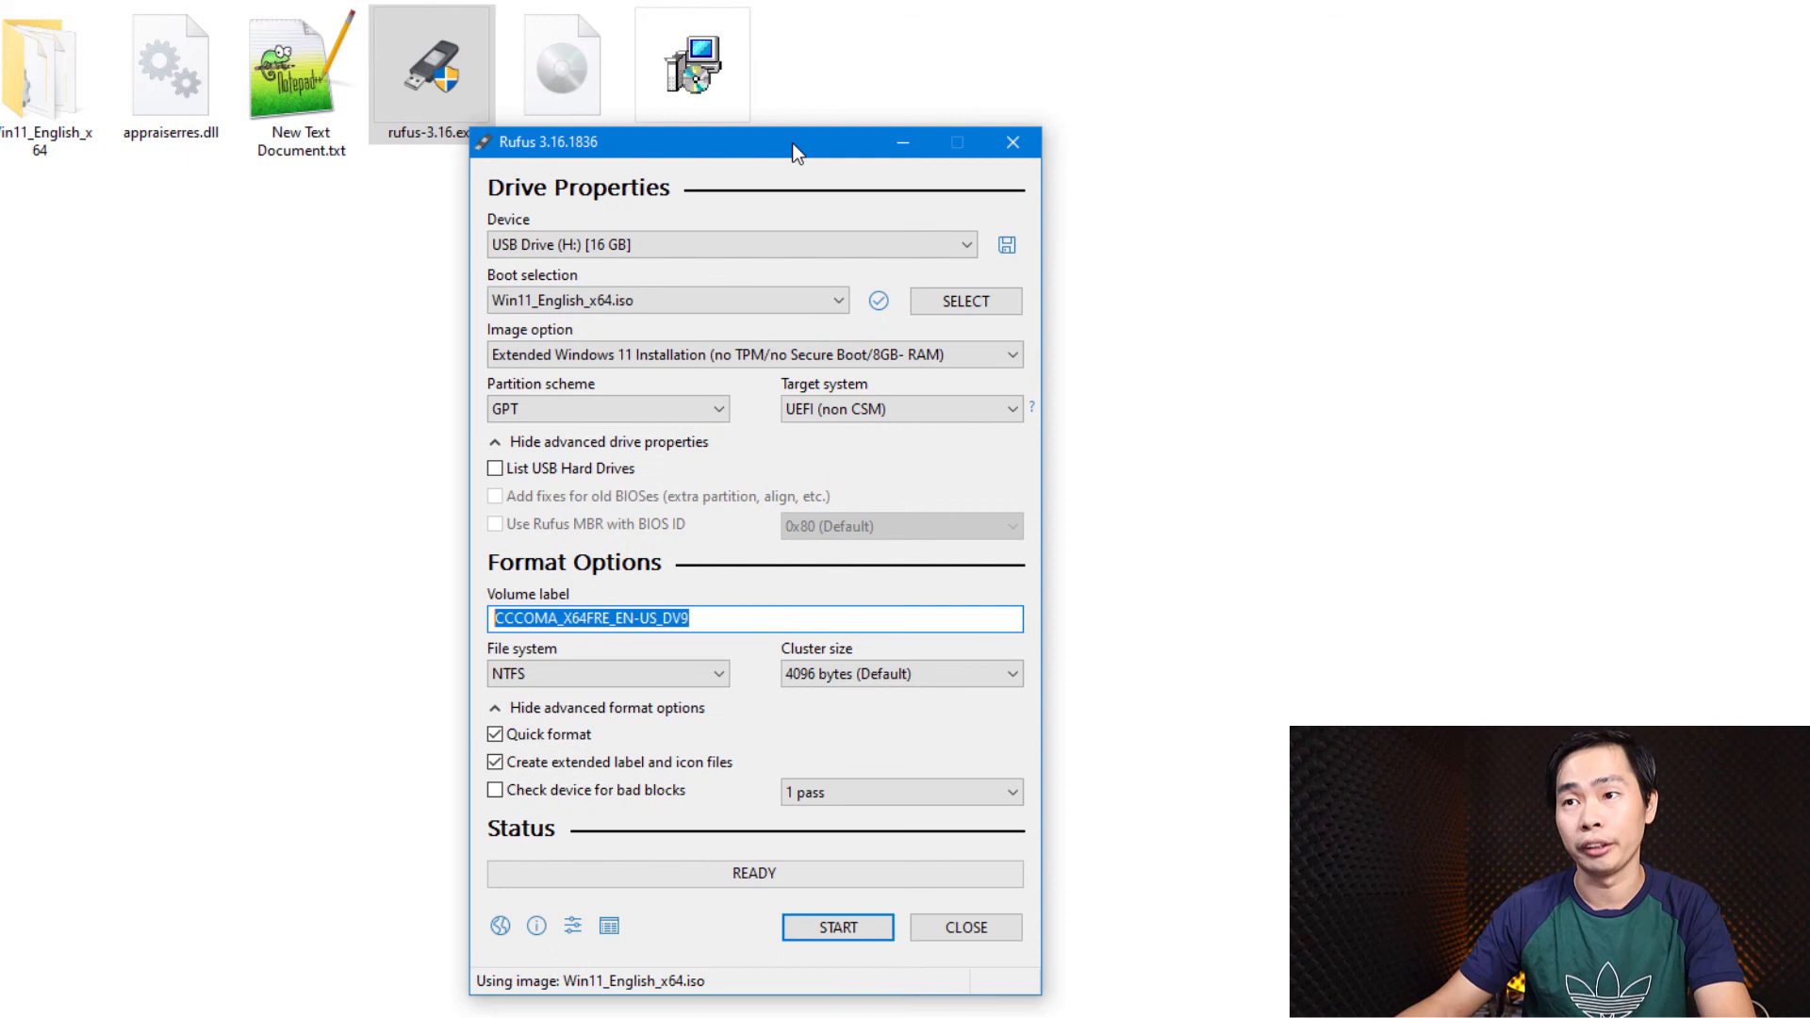